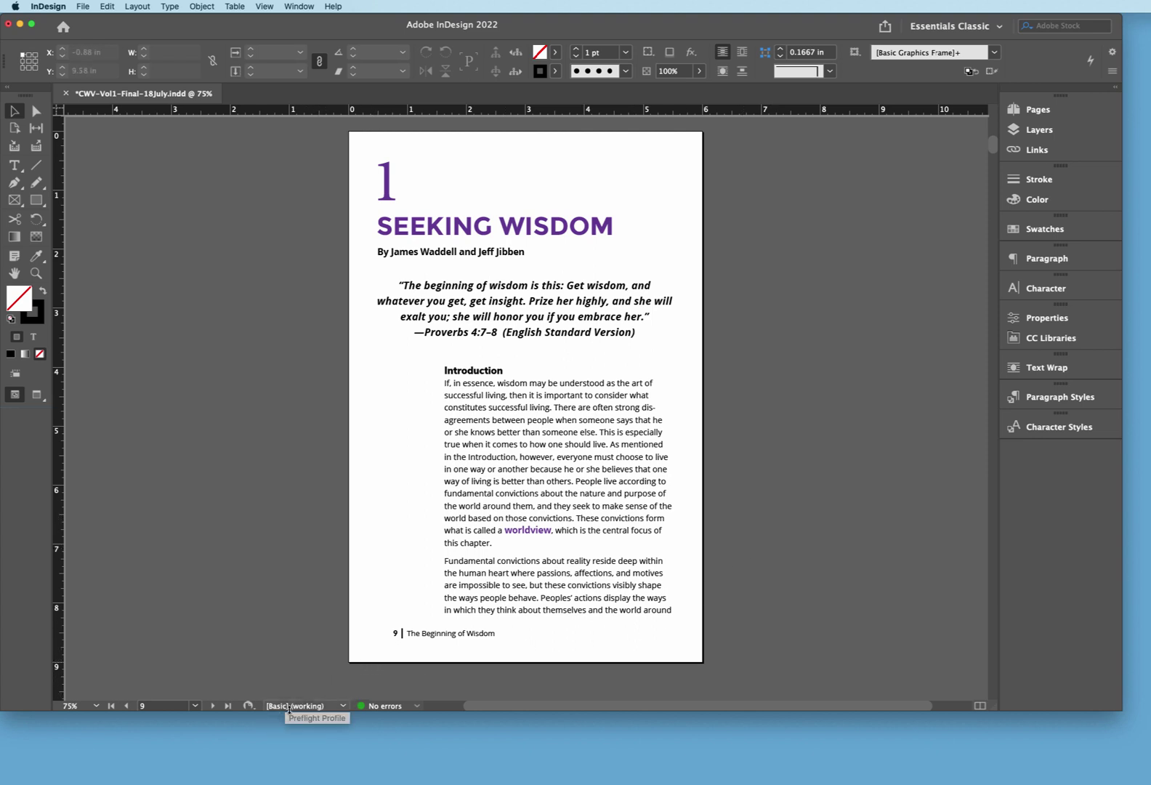
# Step: Switch preflight to the Digital Publishing profile, which reports no errors
pyautogui.click(343, 707)
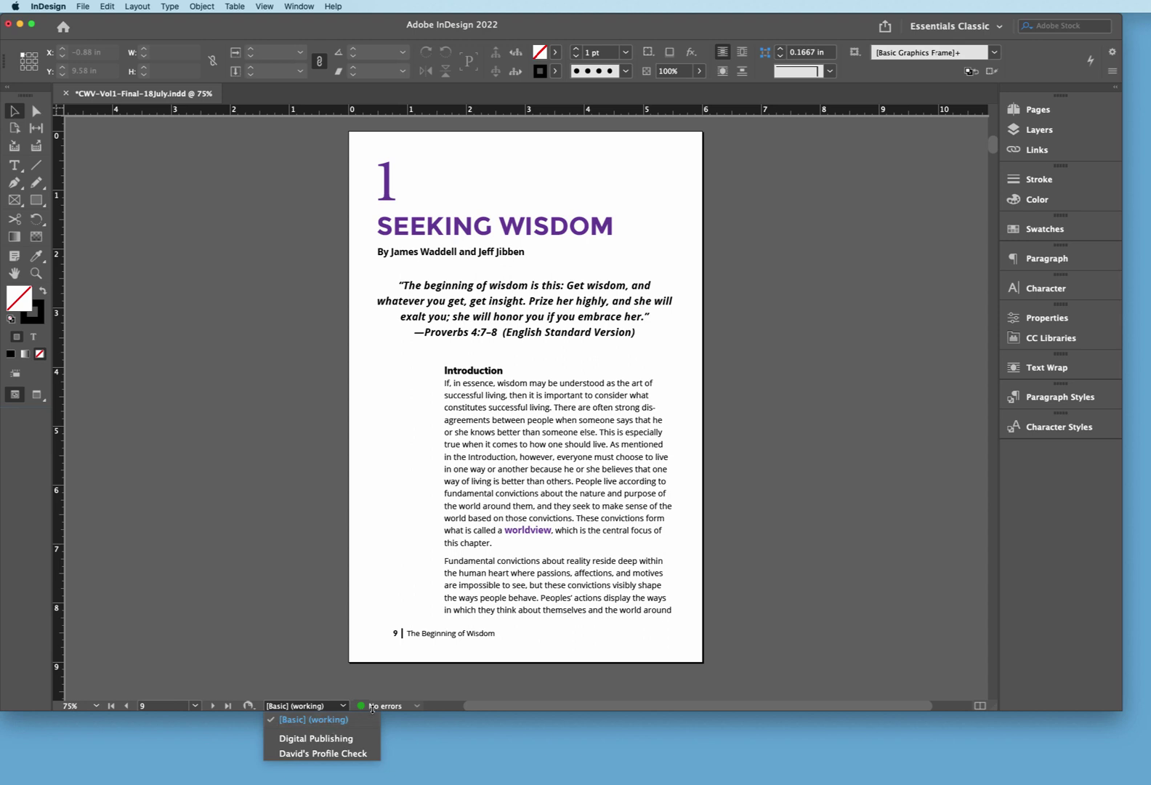
pyautogui.click(343, 739)
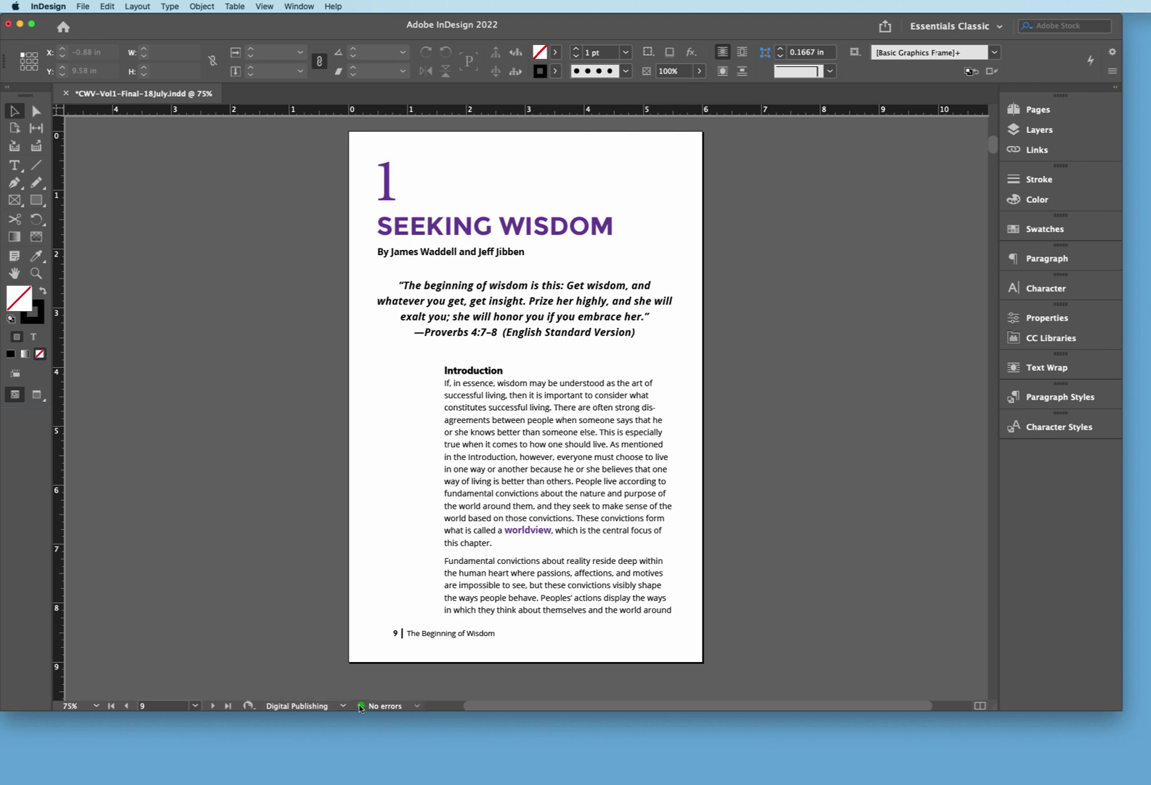
# Step: Switch preflight to the custom profile check, which shows 529 errors
pyautogui.click(340, 707)
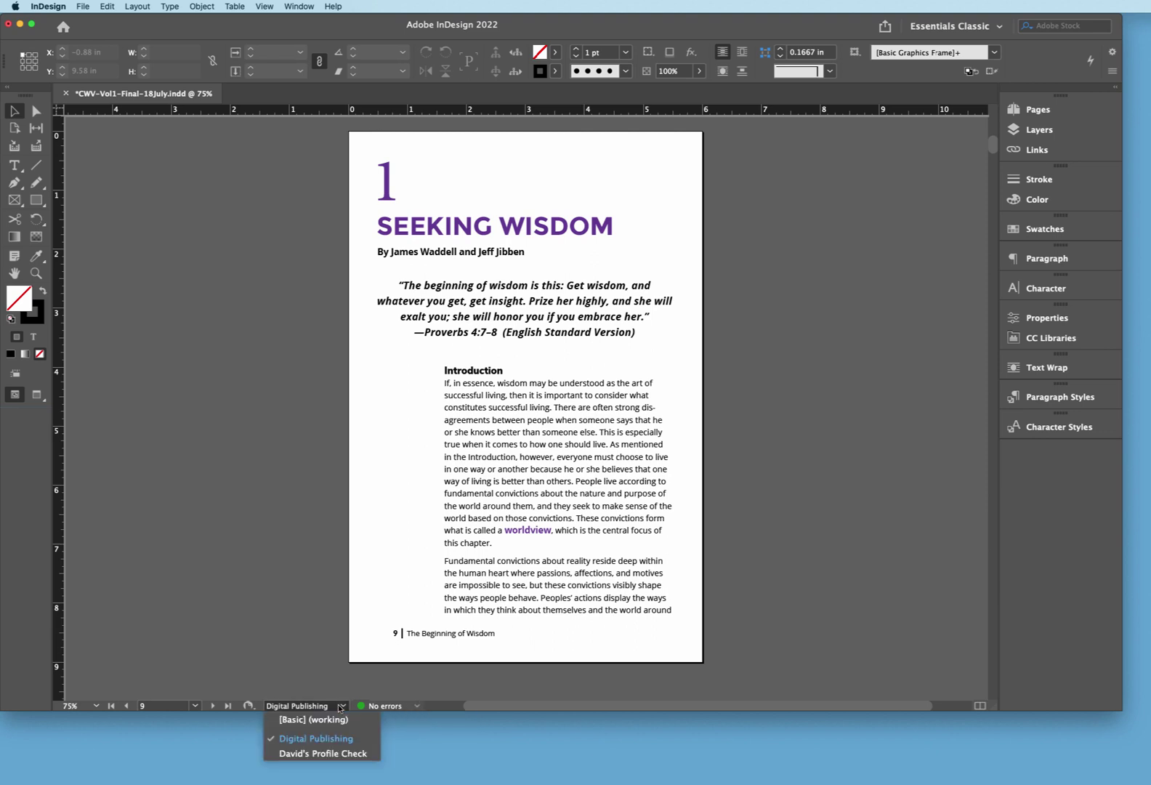
pyautogui.click(331, 754)
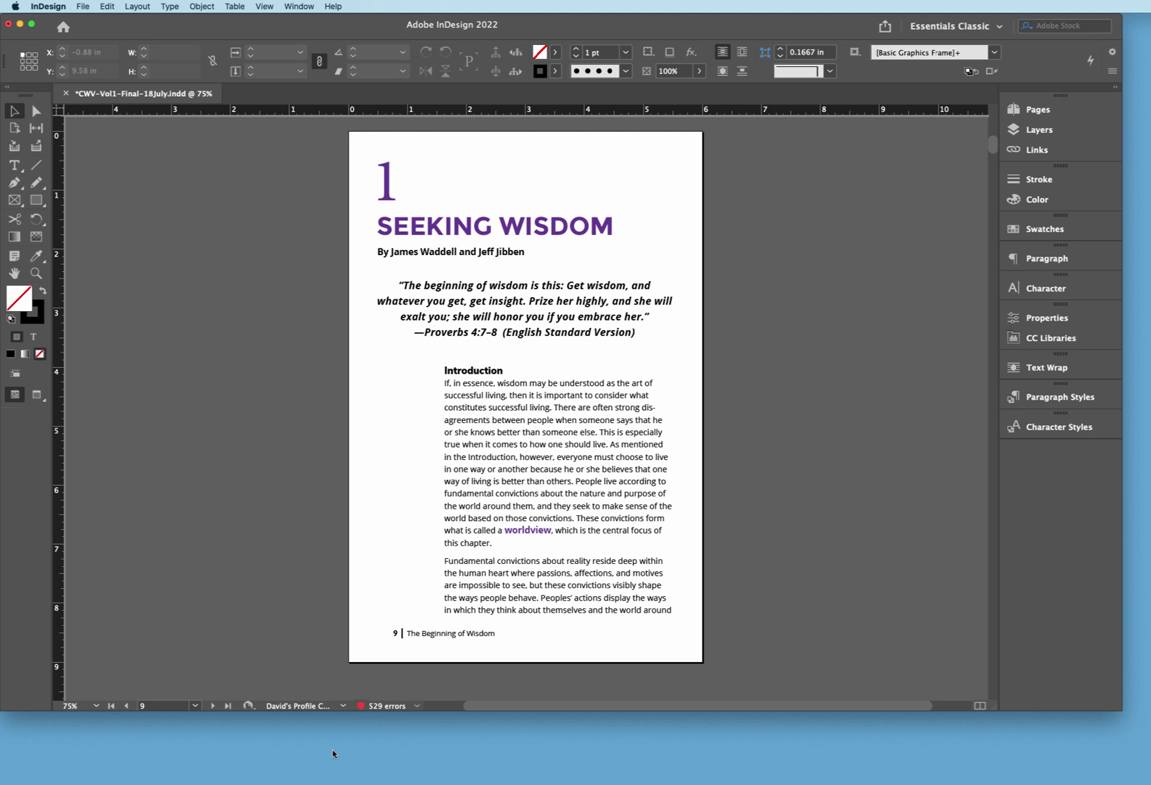
# Step: Open Define Profiles and expand the custom profile's LINKS checks
pyautogui.click(417, 705)
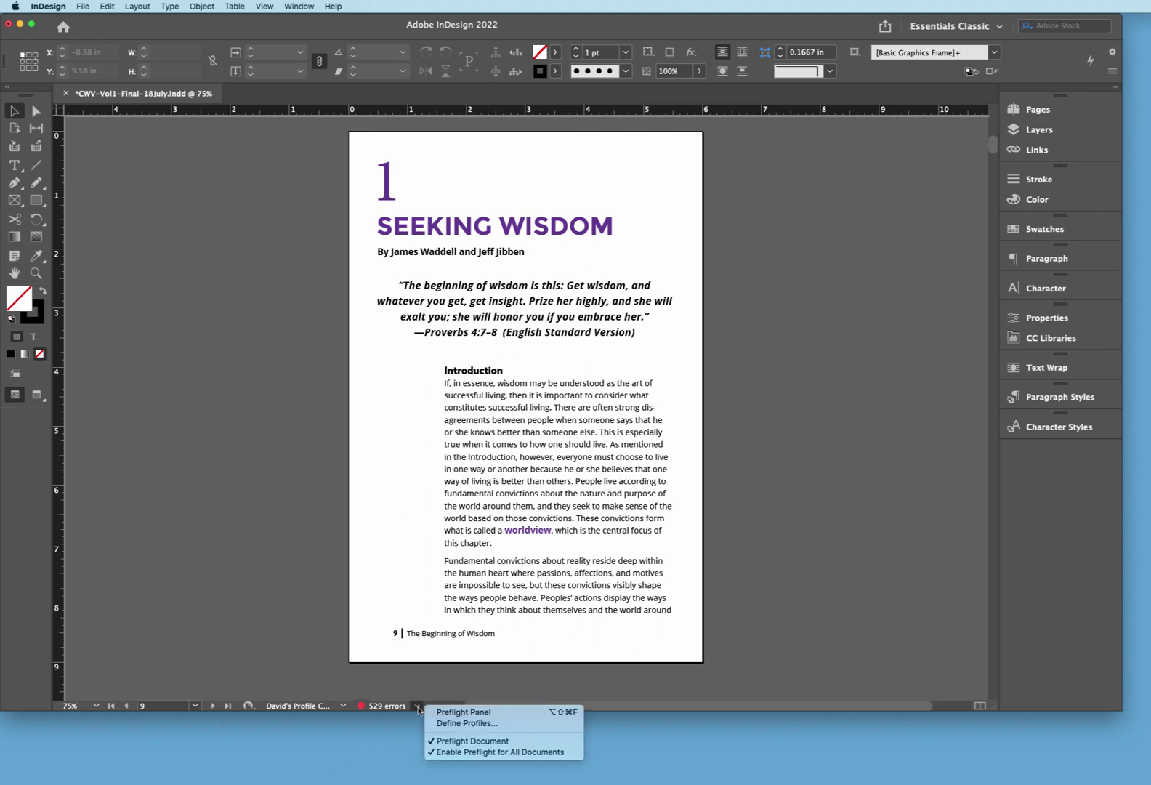
pyautogui.click(457, 723)
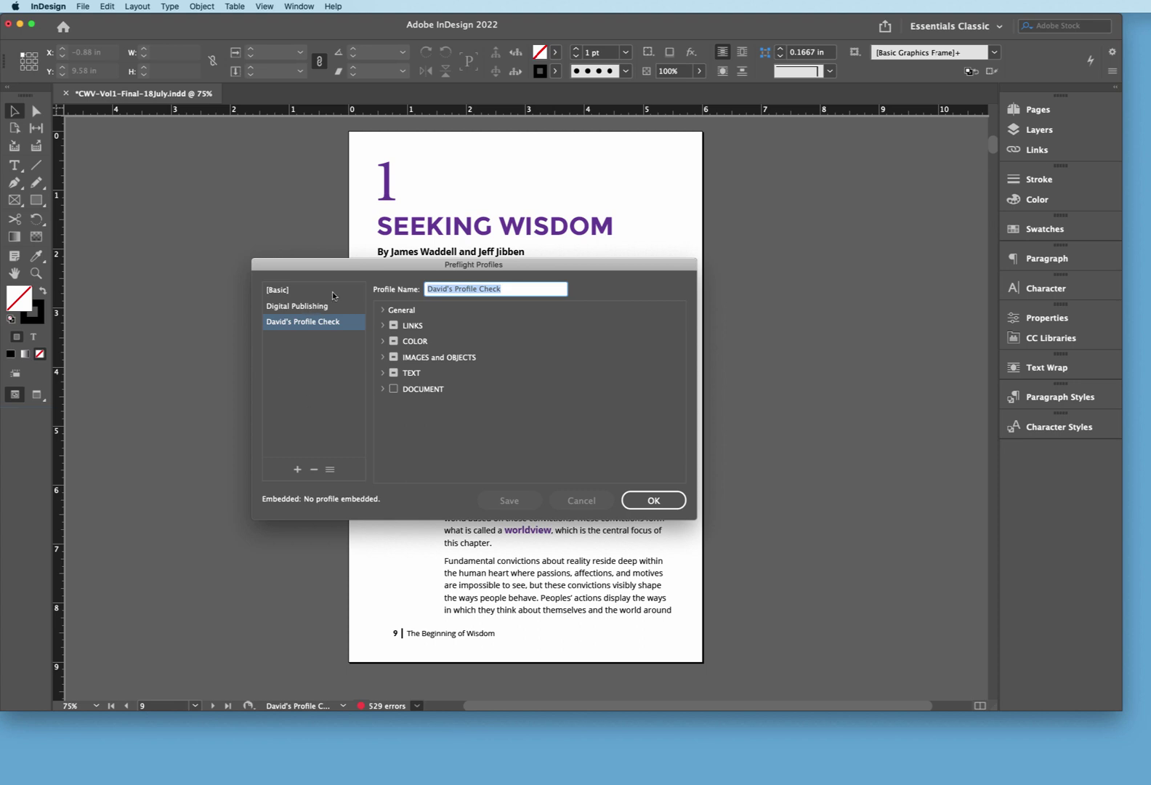
pyautogui.moveTo(376, 267); pyautogui.dragTo(366, 209)
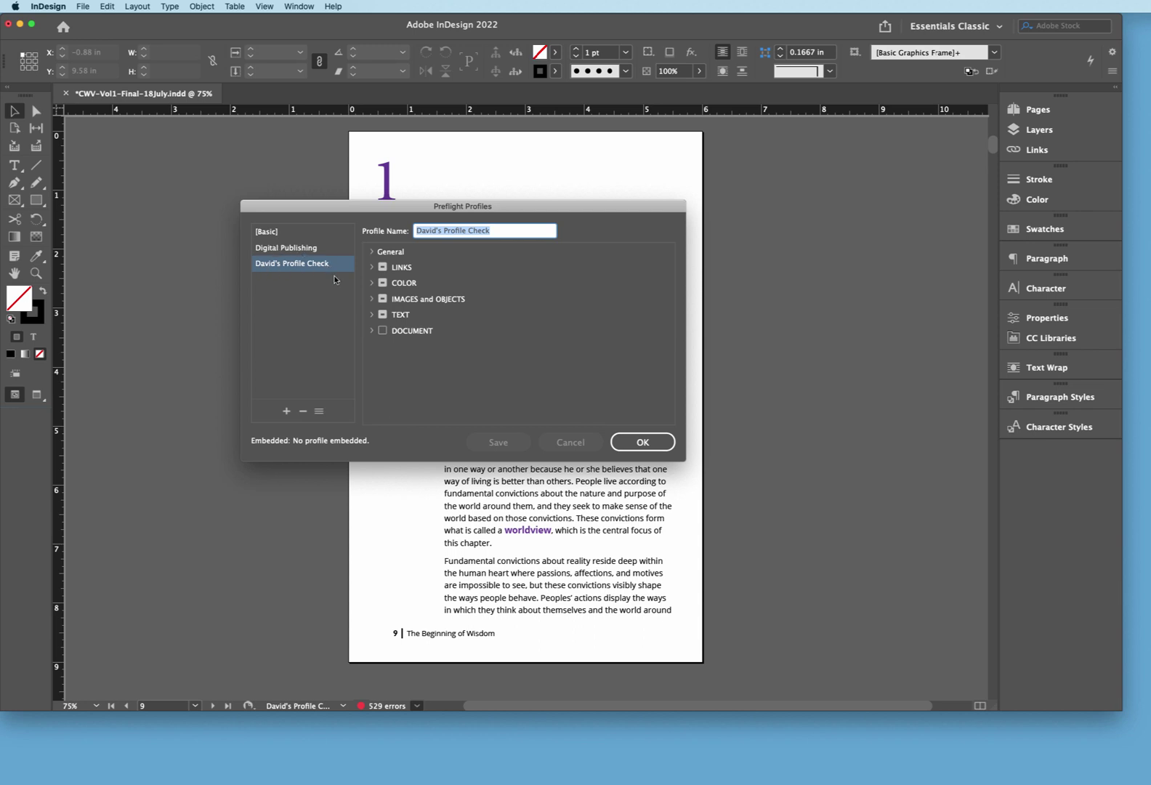
pyautogui.click(371, 268)
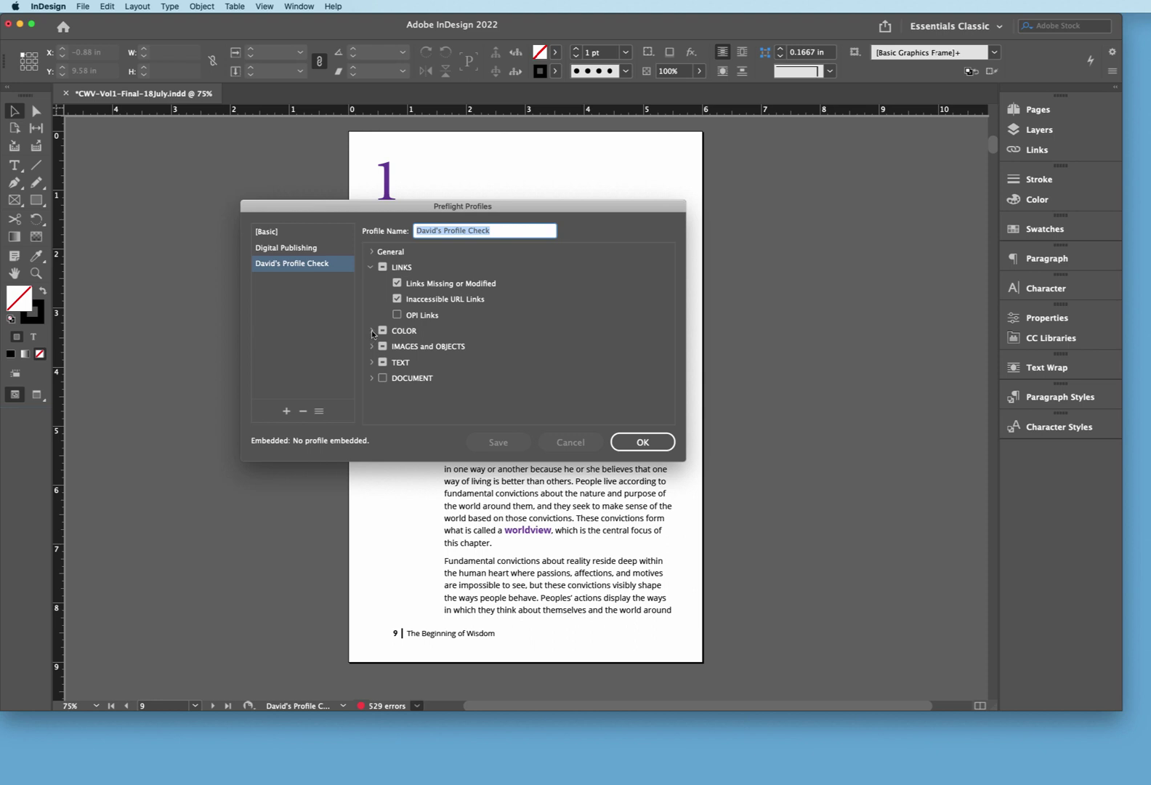
pyautogui.click(371, 267)
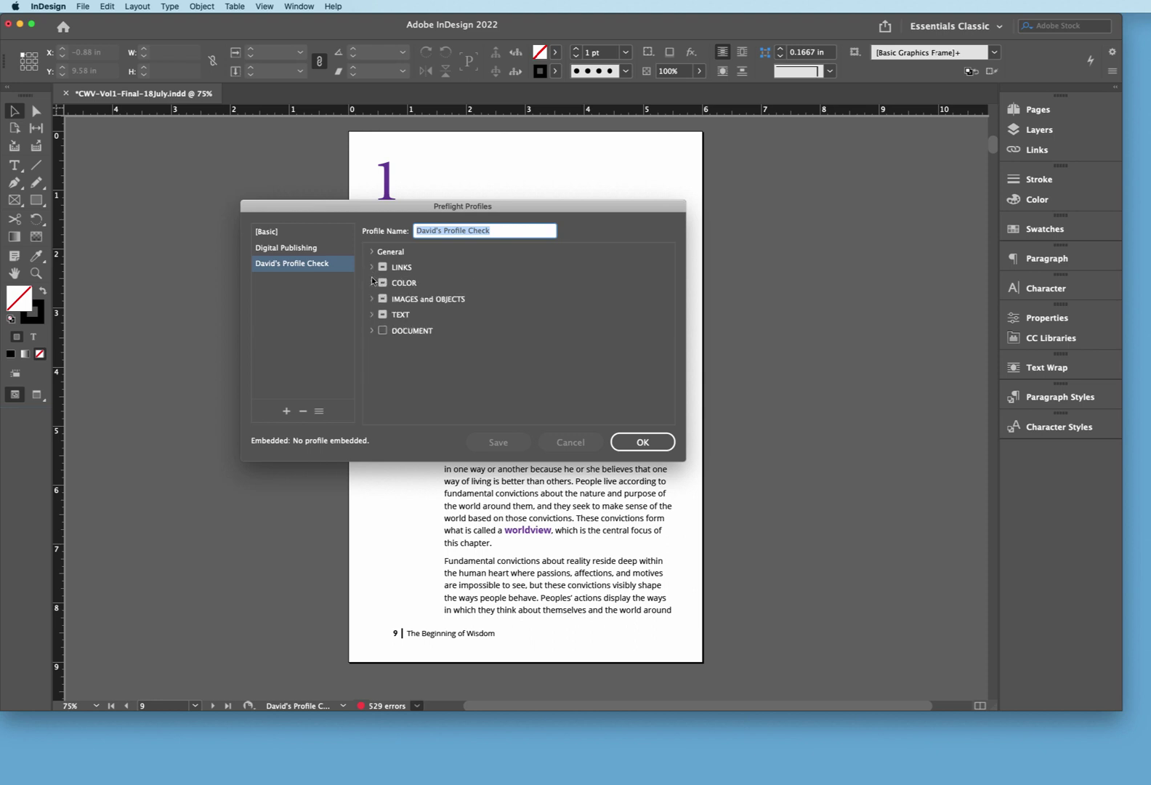
pyautogui.click(372, 283)
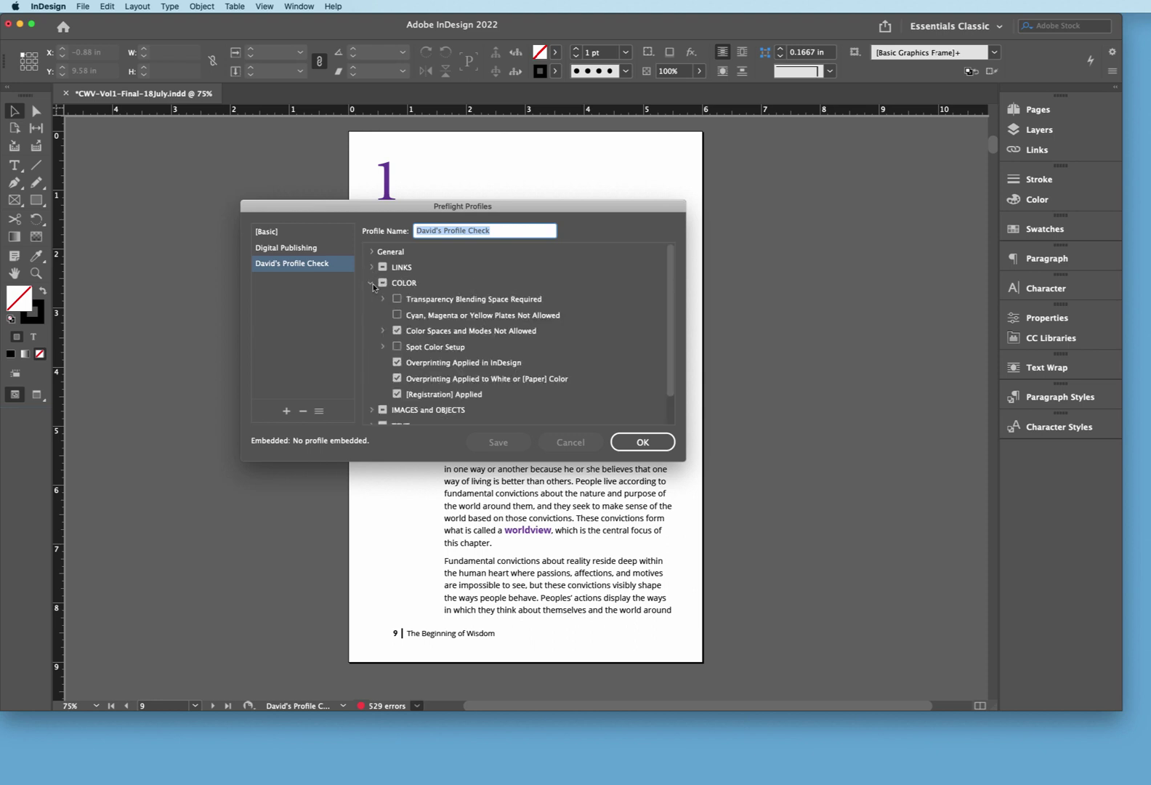
pyautogui.click(383, 332)
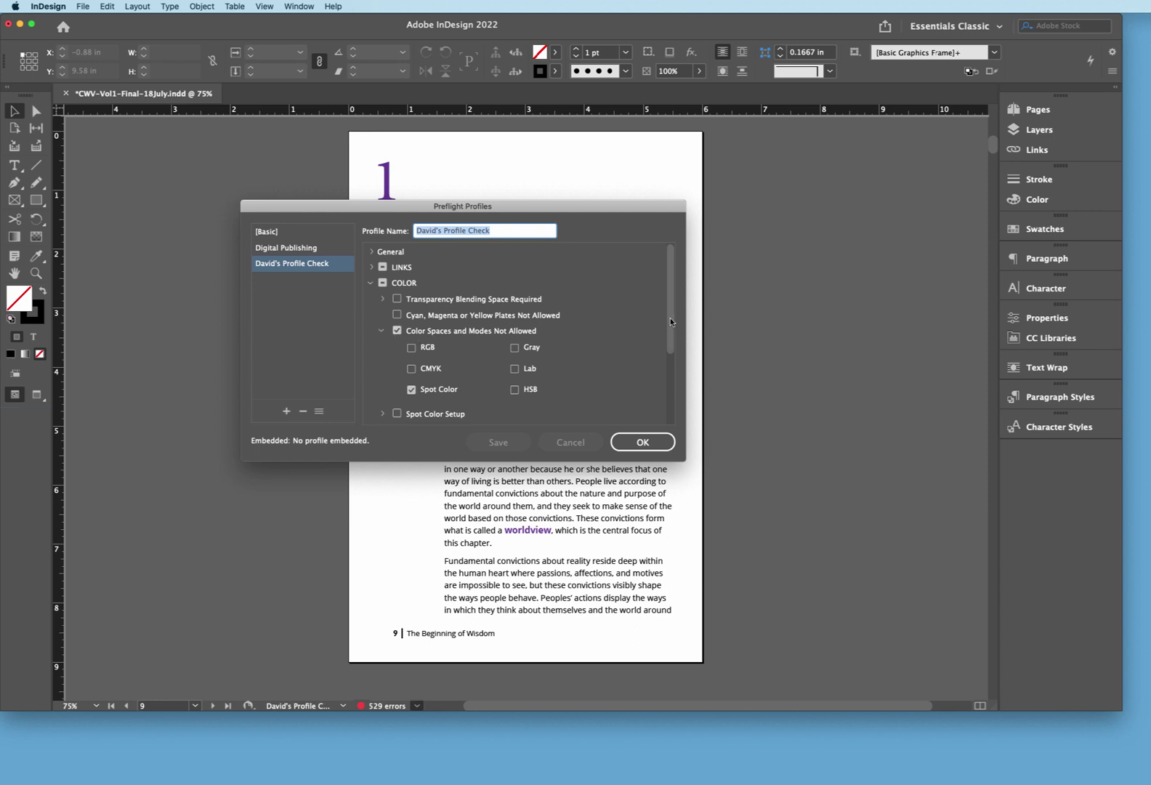
pyautogui.scroll(-1, 670, 322)
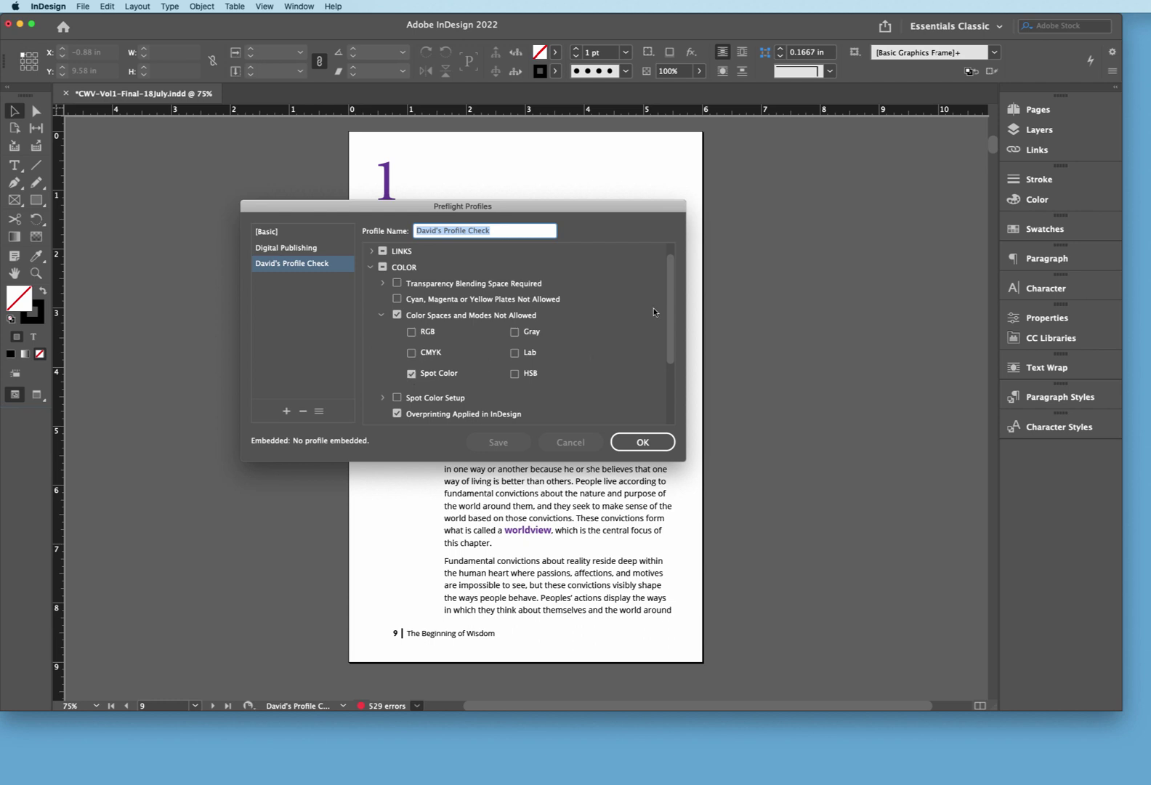
pyautogui.moveTo(669, 295); pyautogui.dragTo(670, 325)
pyautogui.scroll(-1, 670, 326)
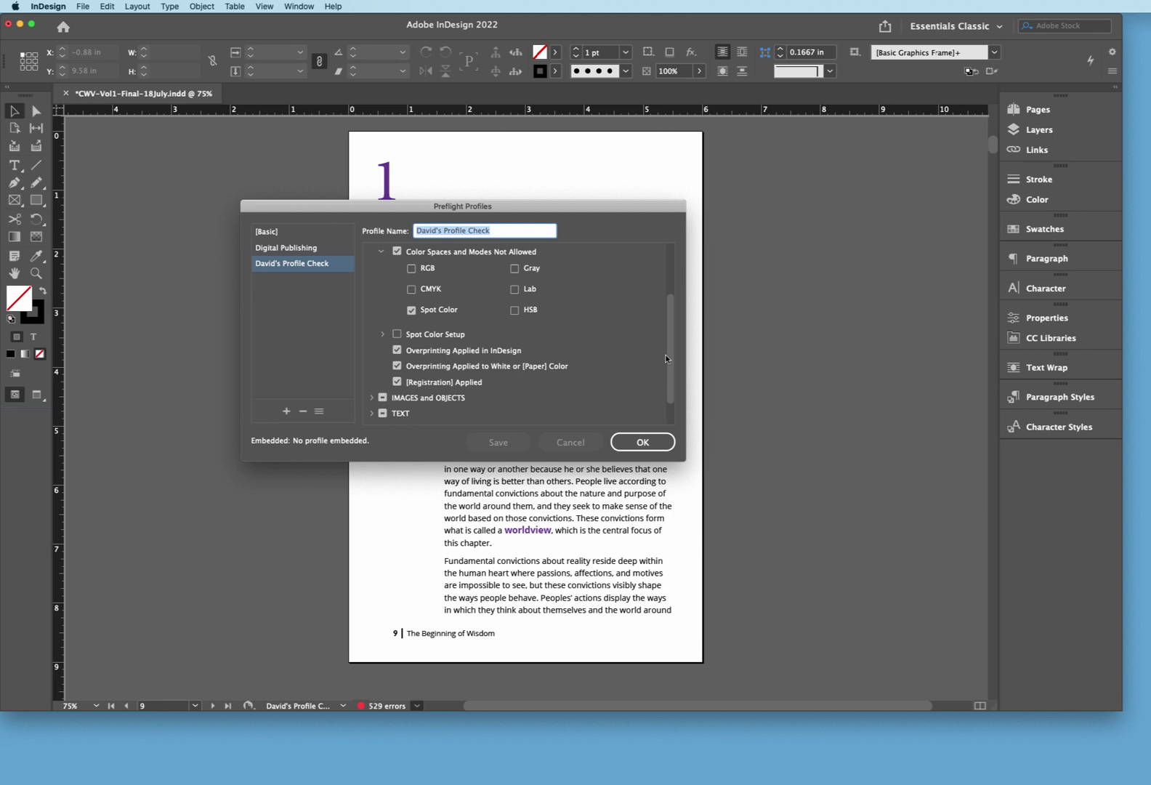
pyautogui.moveTo(669, 348); pyautogui.dragTo(670, 364)
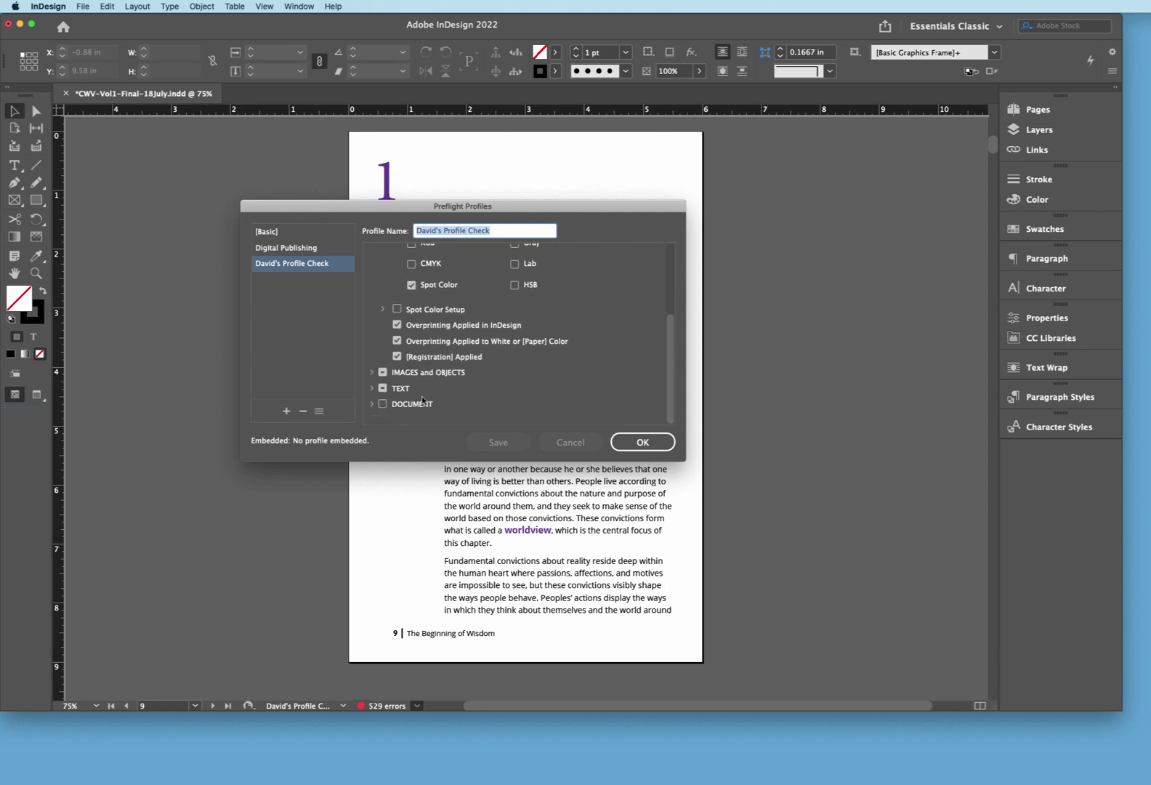
pyautogui.scroll(3, 374, 314)
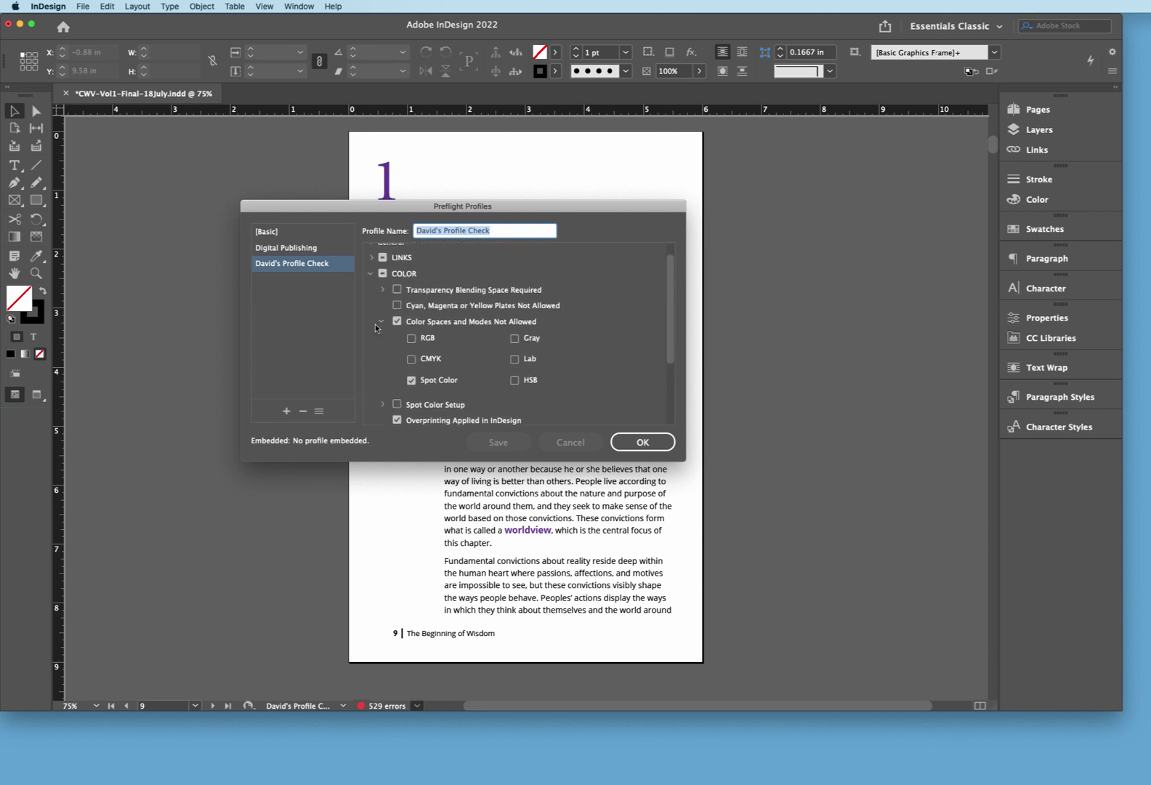
# Step: Collapse COLOR, expand IMAGES and OBJECTS, and reveal the 0.125 pt Minimum Stroke Weight setting
pyautogui.click(372, 273)
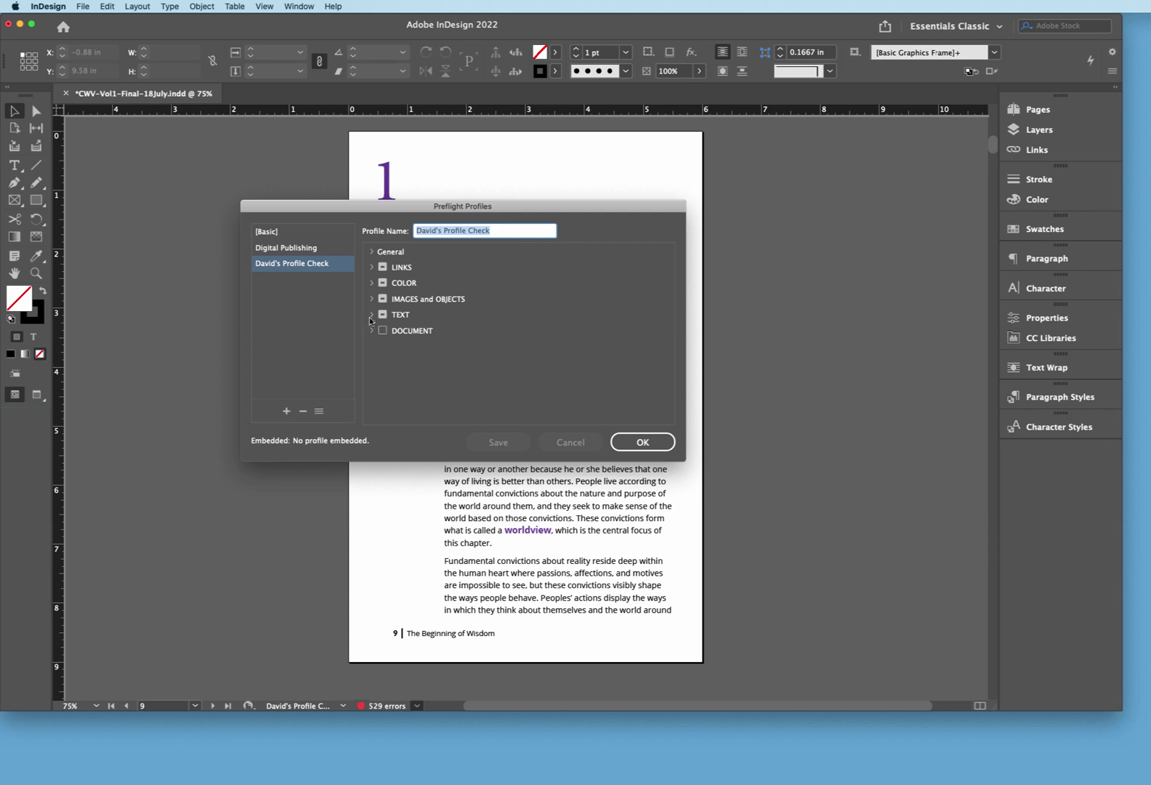
pyautogui.click(372, 298)
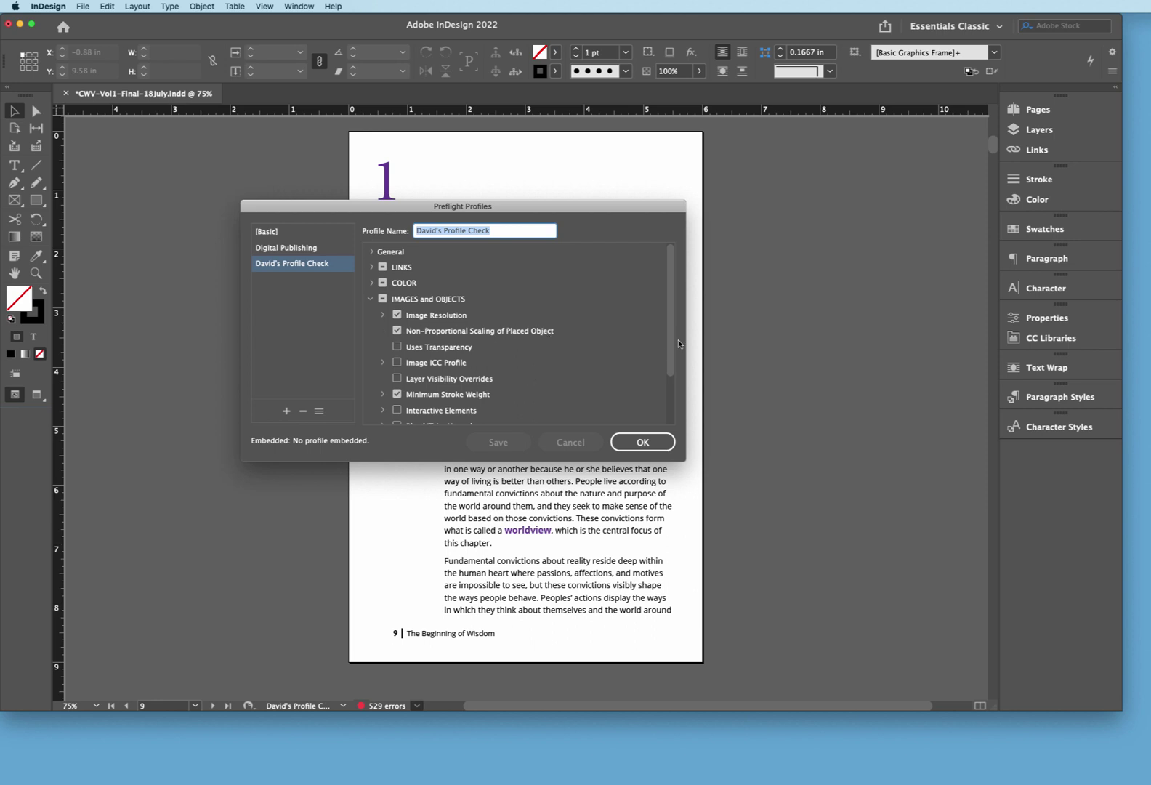
pyautogui.scroll(-2, 509, 334)
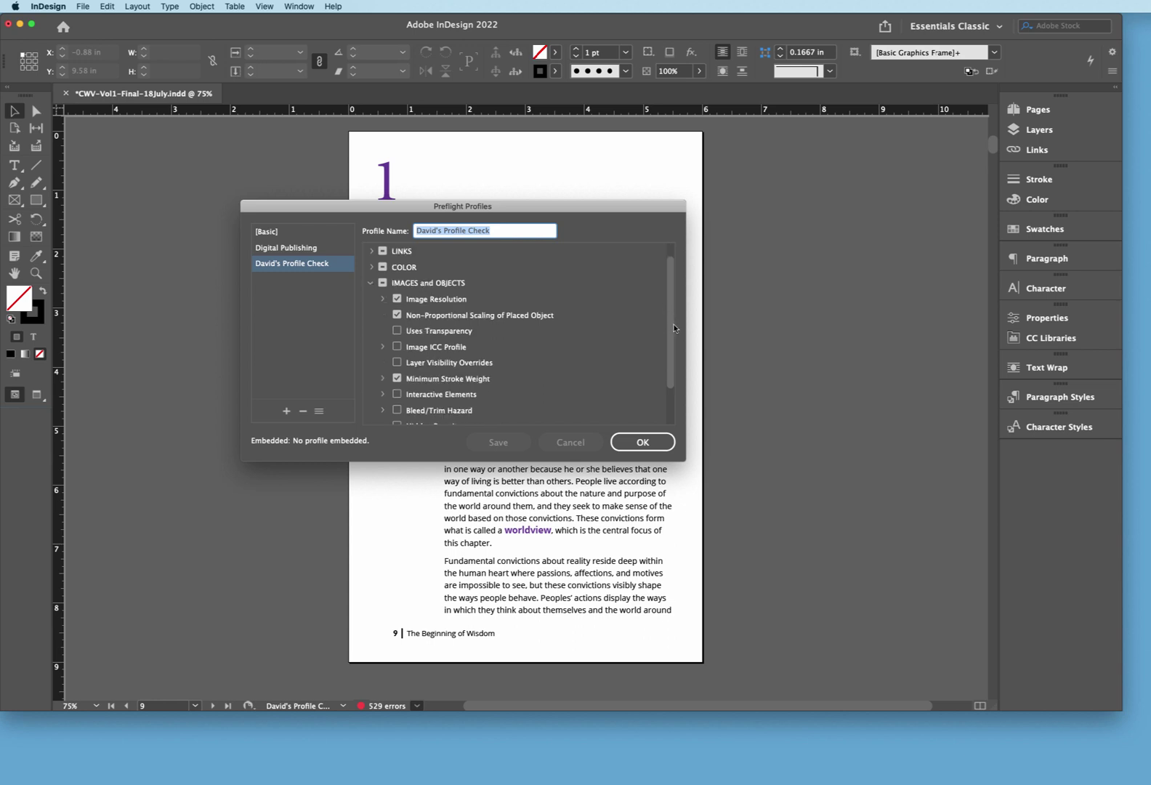
pyautogui.click(382, 363)
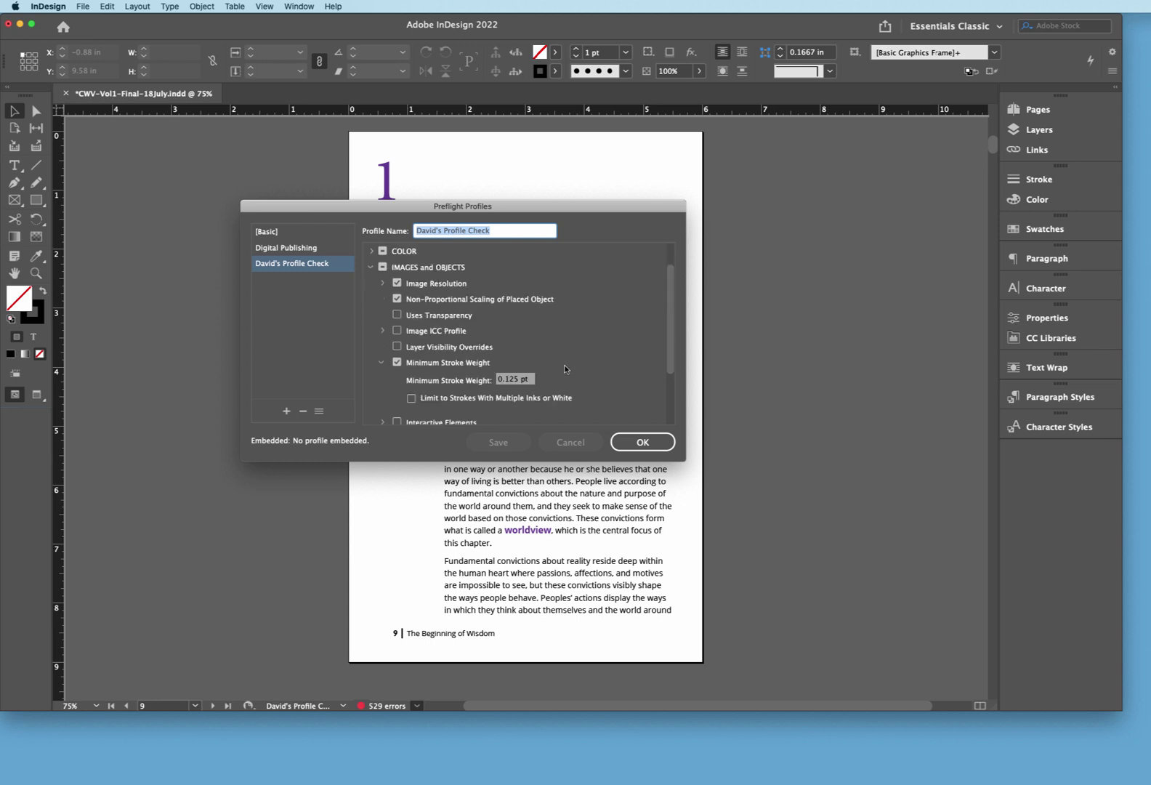
pyautogui.press('Tab')
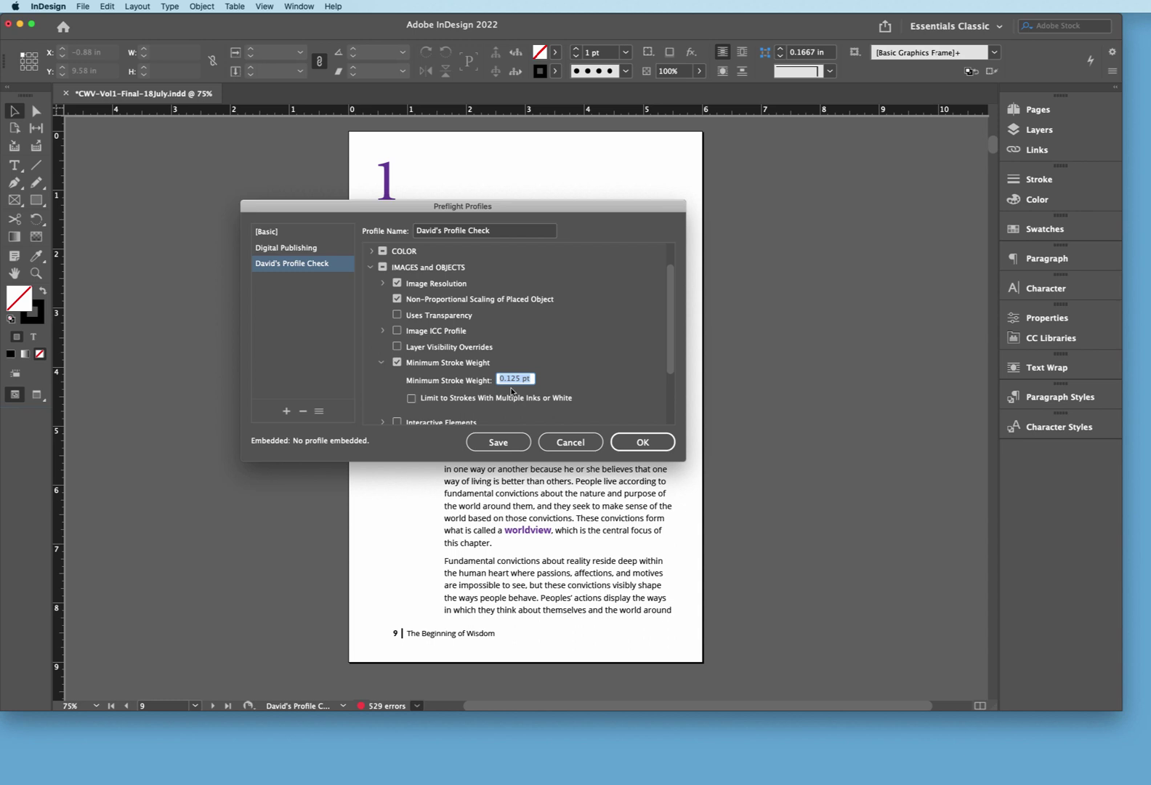
pyautogui.moveTo(670, 316); pyautogui.dragTo(670, 365)
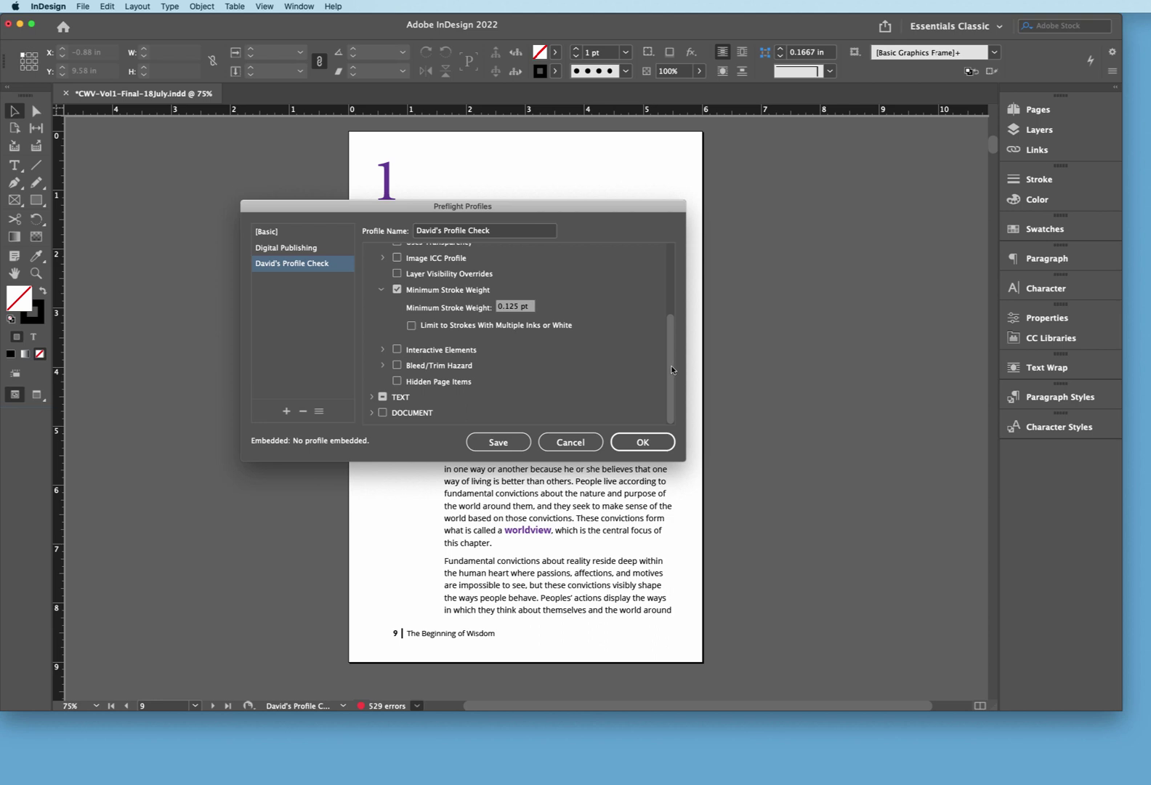
# Step: Expand the TEXT checks and reveal the 3 pt Minimum Type Size setting
pyautogui.click(372, 398)
pyautogui.moveTo(669, 316); pyautogui.dragTo(675, 343)
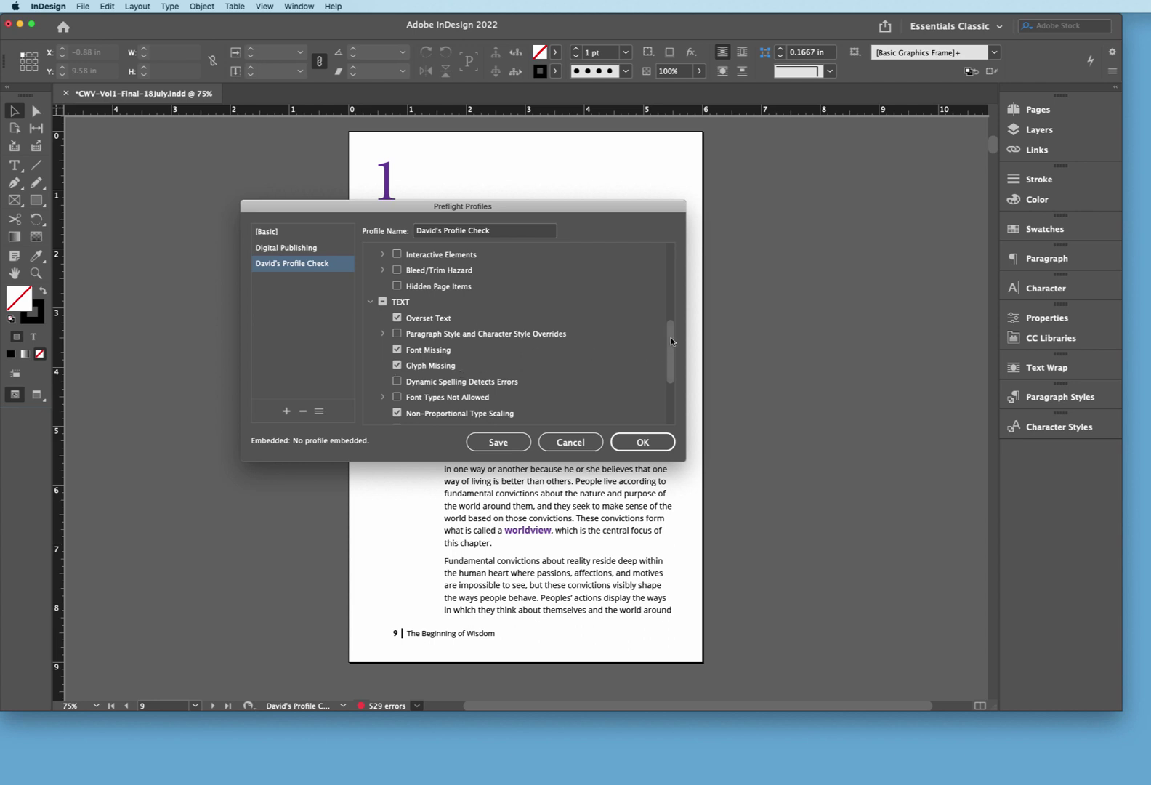
pyautogui.moveTo(671, 340); pyautogui.dragTo(673, 356)
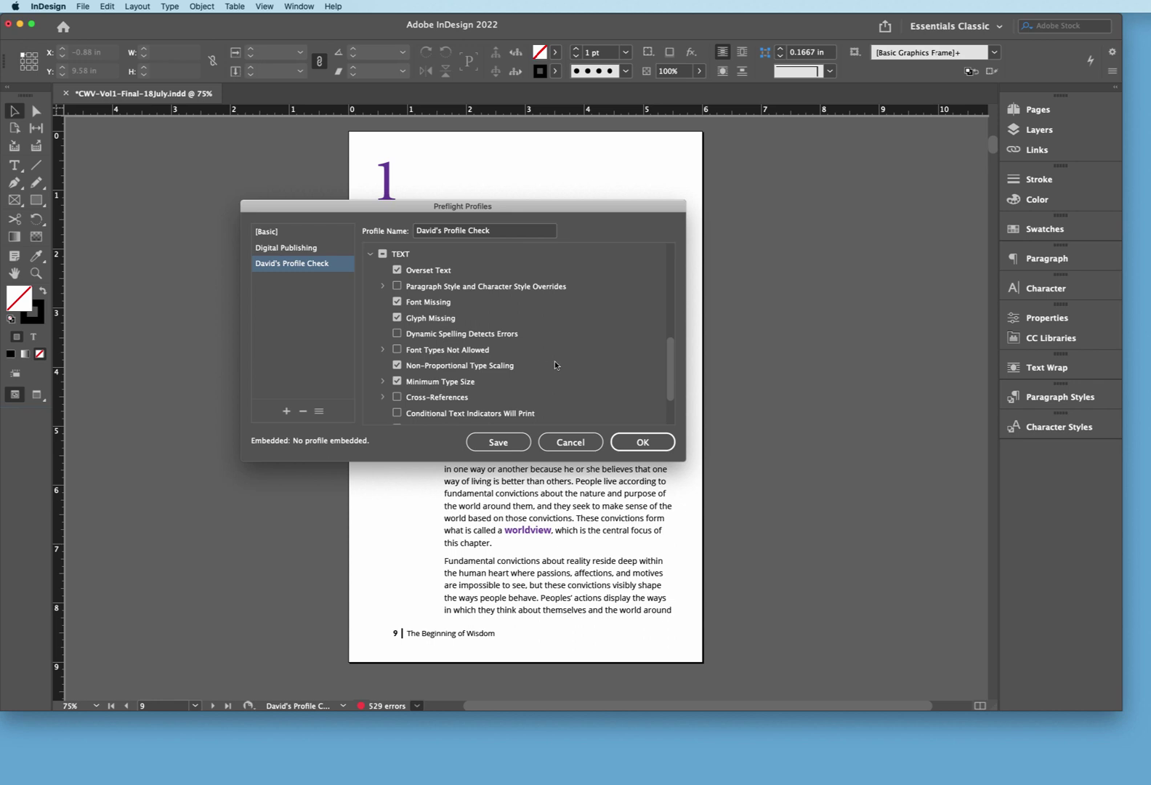
pyautogui.click(382, 383)
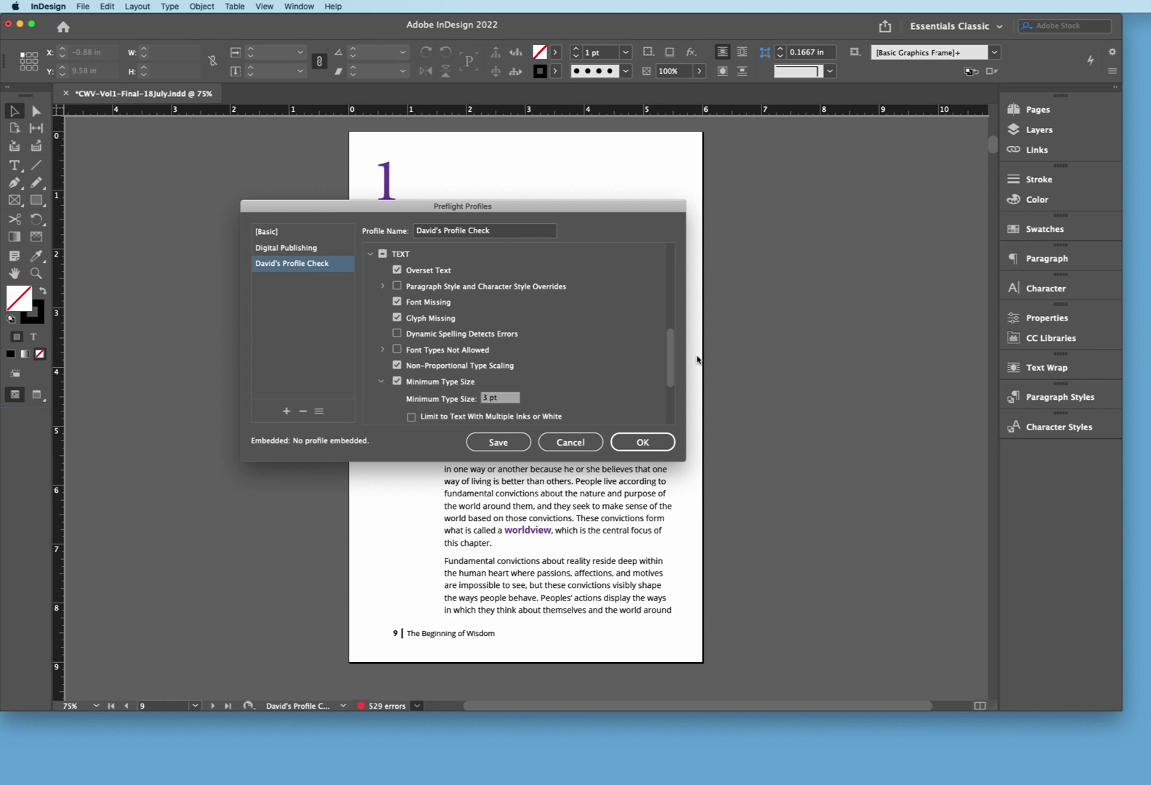
pyautogui.moveTo(669, 342)
pyautogui.mouseDown()
pyautogui.moveTo(674, 378)
pyautogui.moveTo(672, 263)
pyautogui.mouseUp()
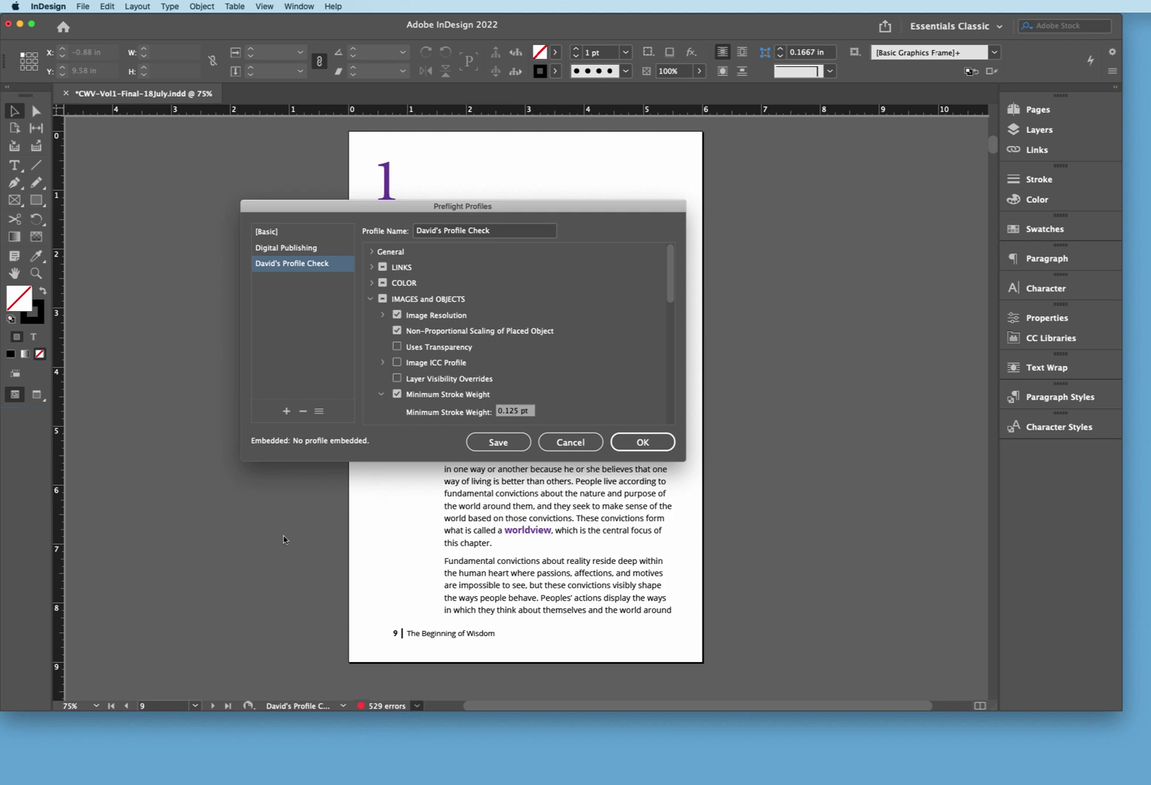
# Step: Close the Preflight Profiles dialog and bring up the Swatches panel
pyautogui.click(642, 444)
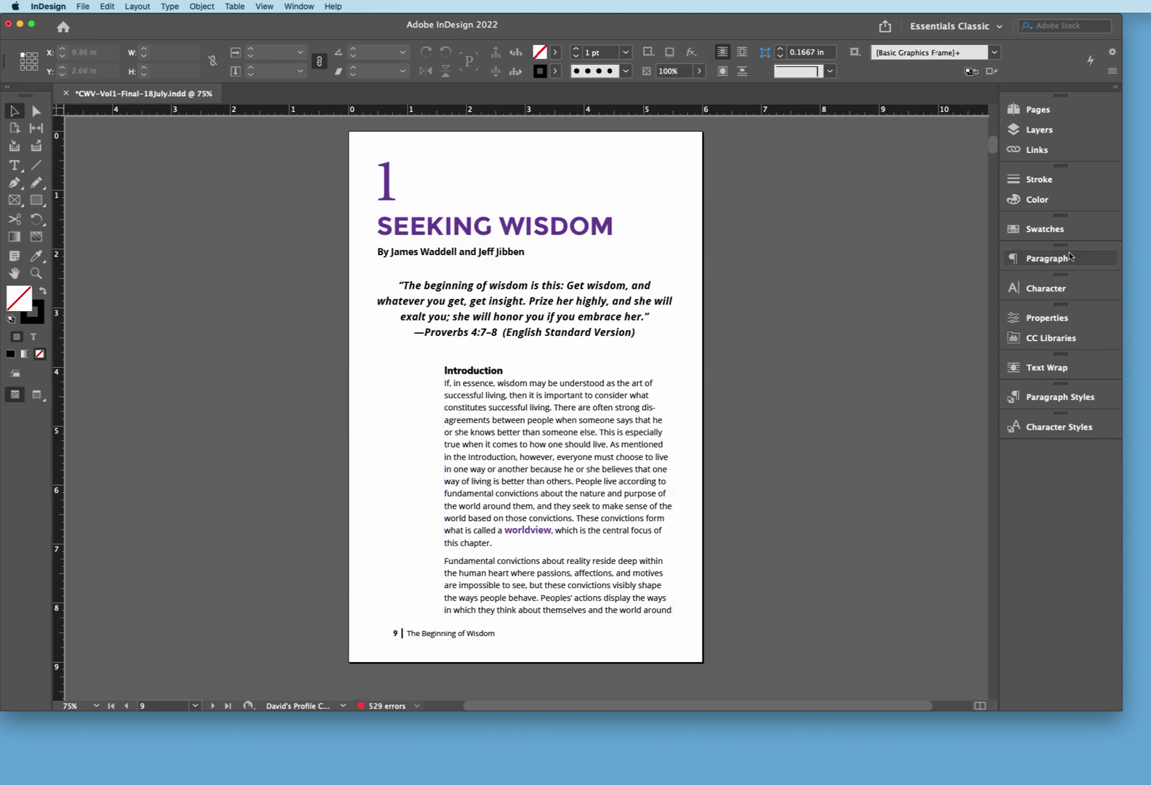
pyautogui.click(1081, 230)
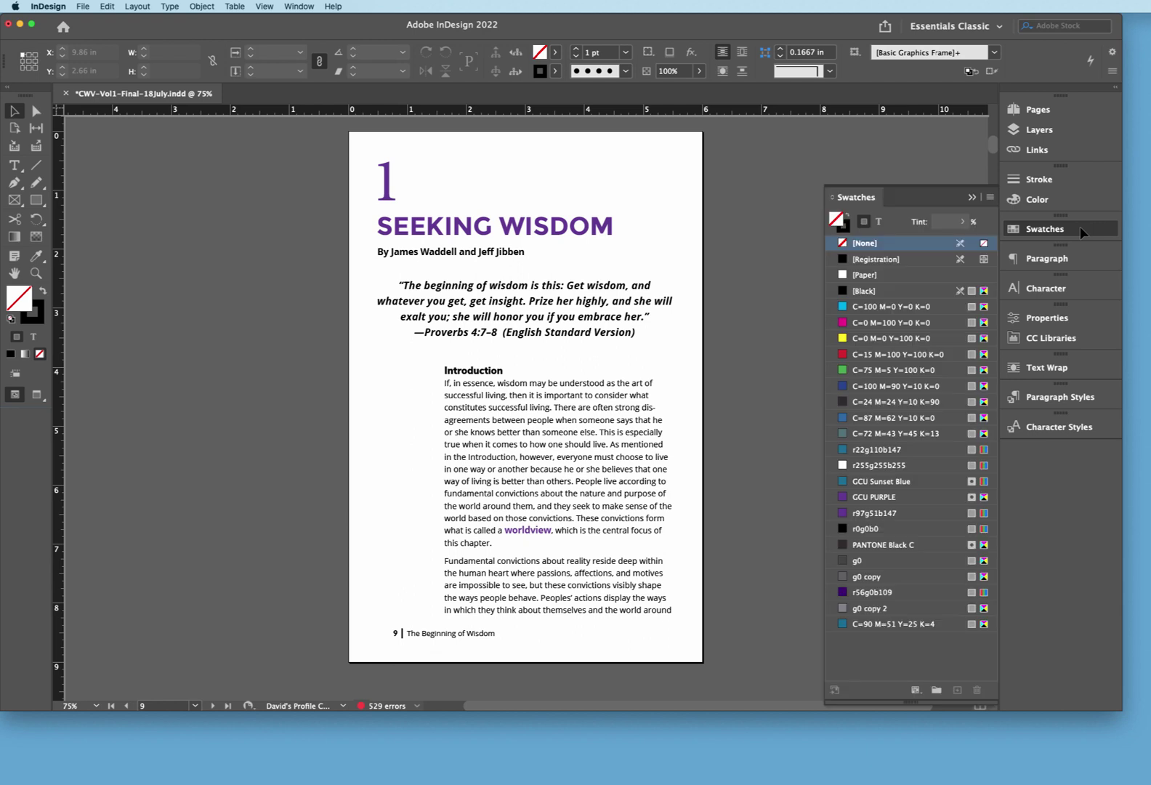
pyautogui.click(1080, 231)
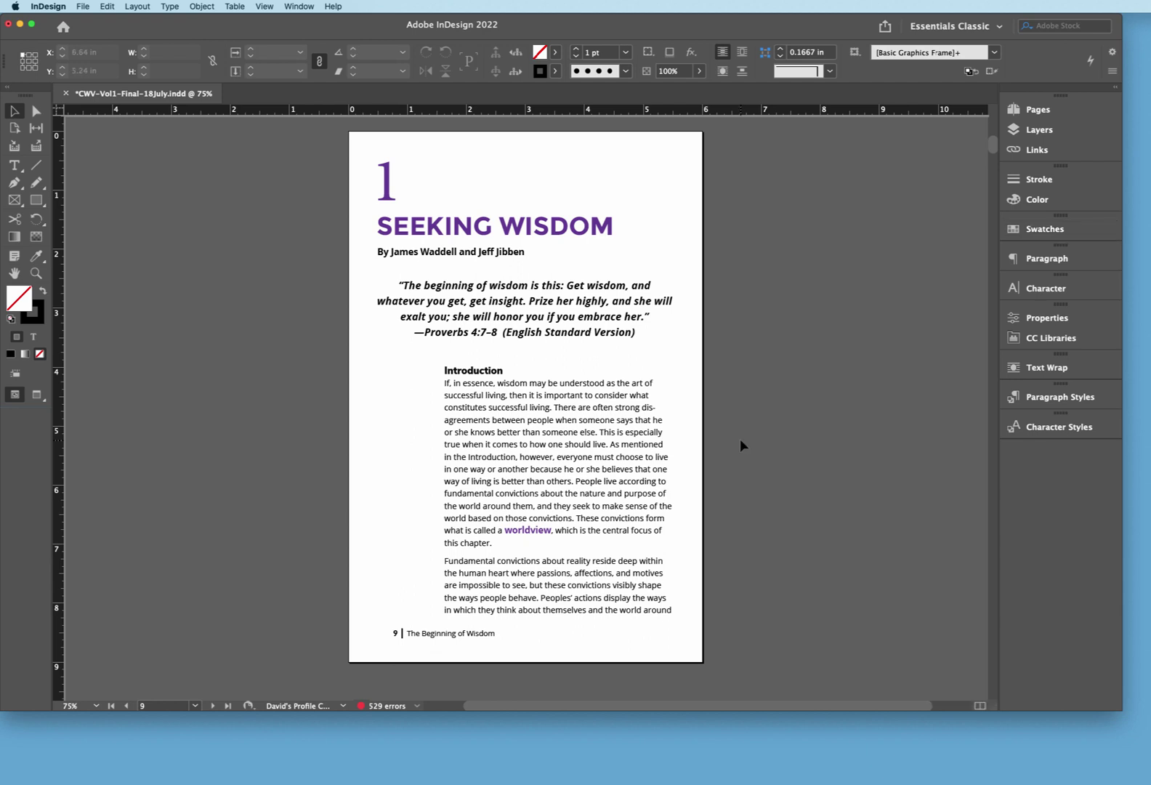
pyautogui.click(1045, 229)
# Step: Select all unused swatches and delete them, leaving 13 swatches including GCU PURPLE
pyautogui.click(992, 199)
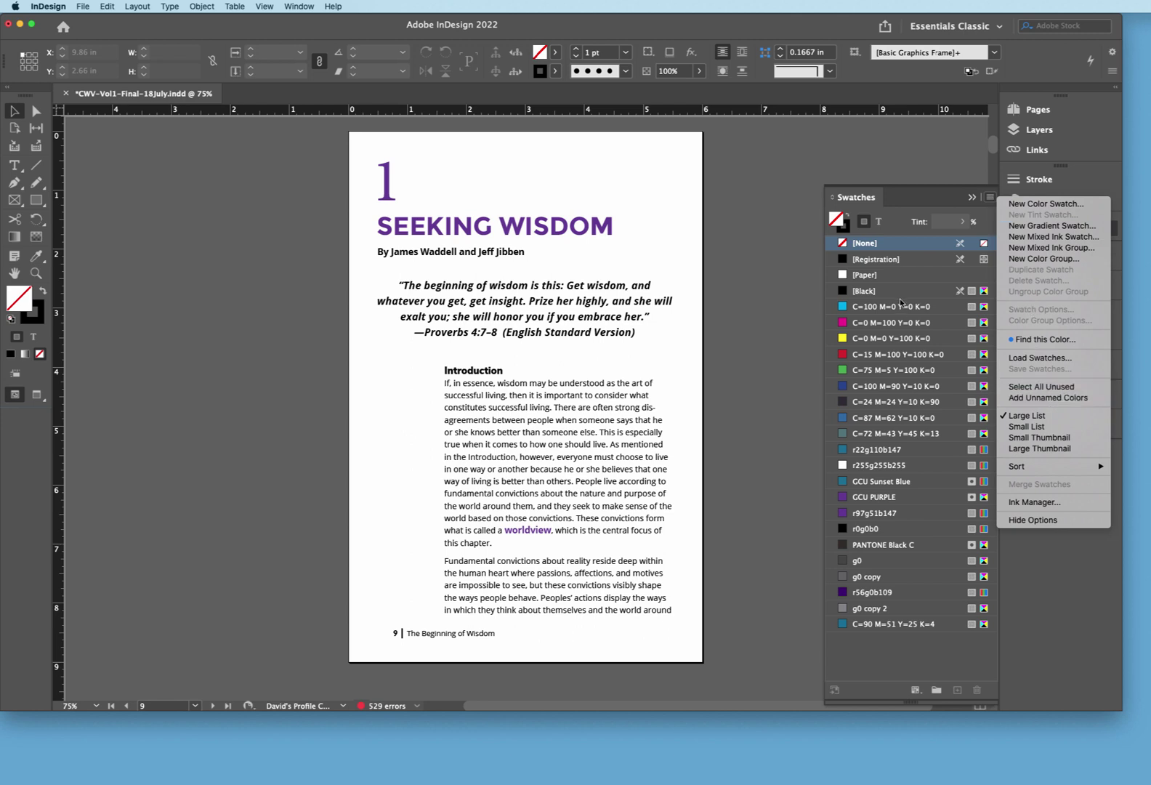
pyautogui.click(1025, 389)
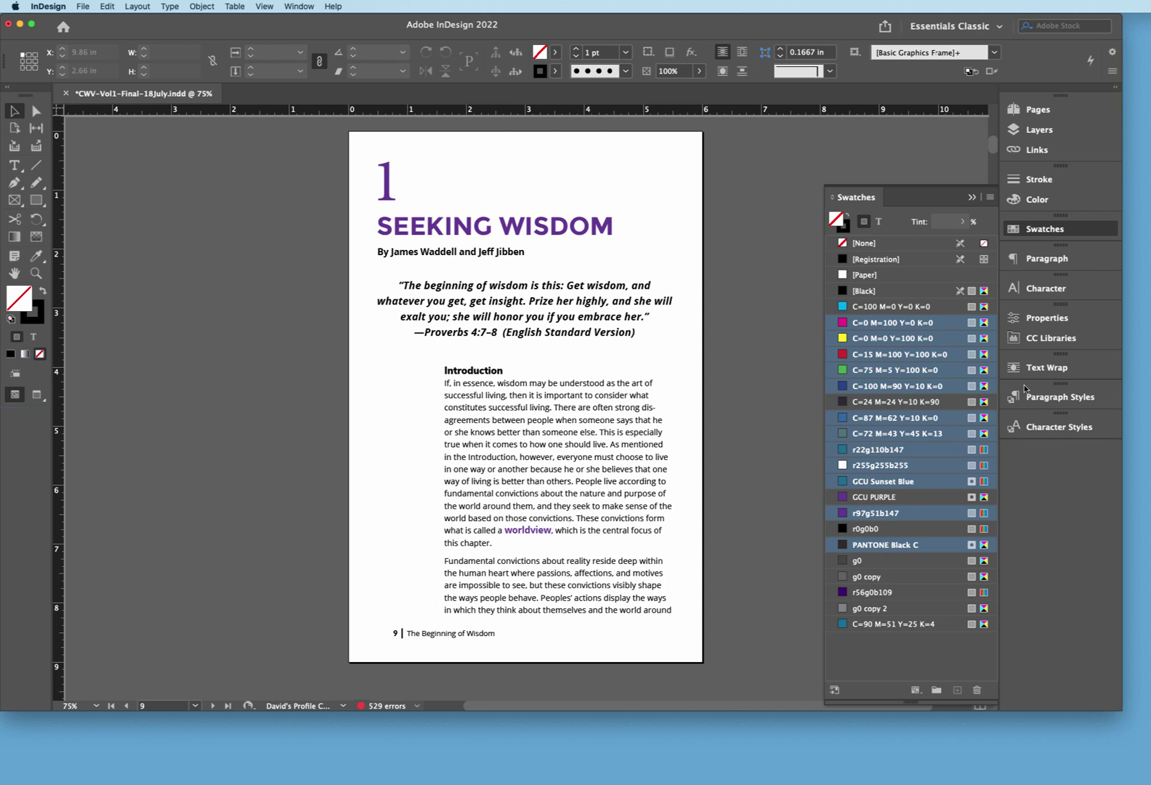
pyautogui.click(977, 691)
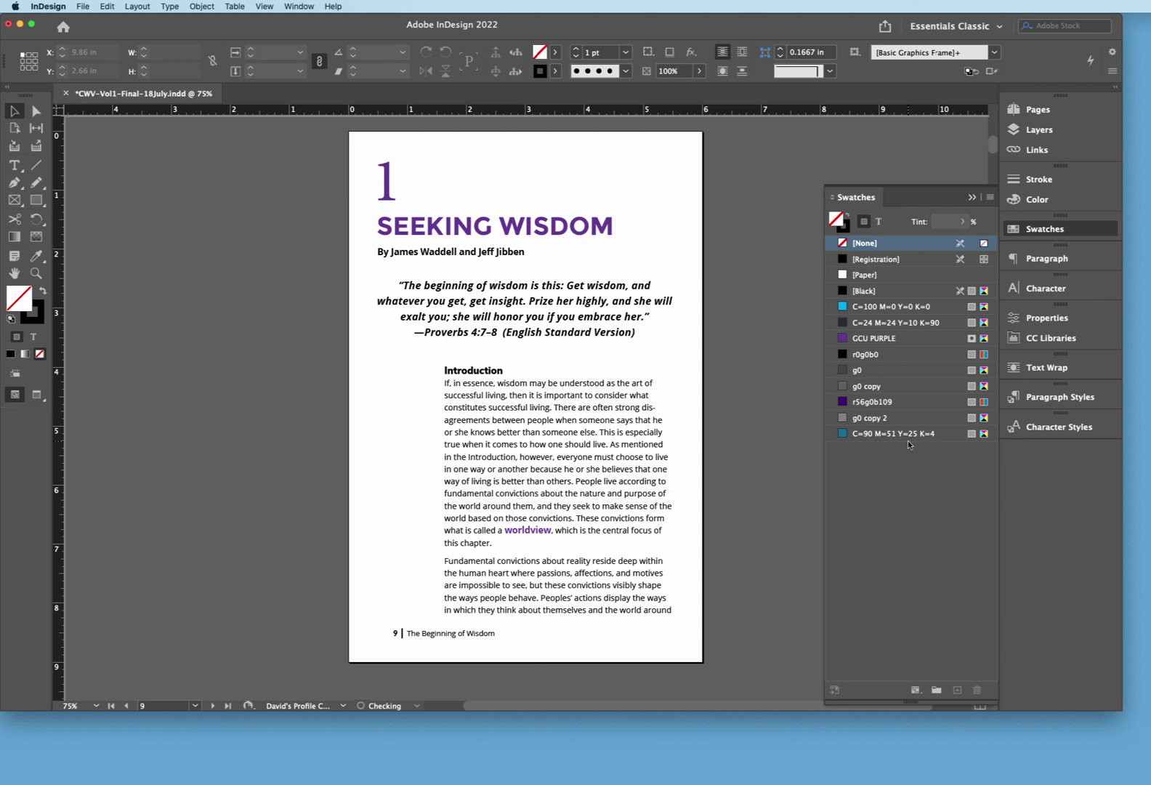
pyautogui.click(989, 199)
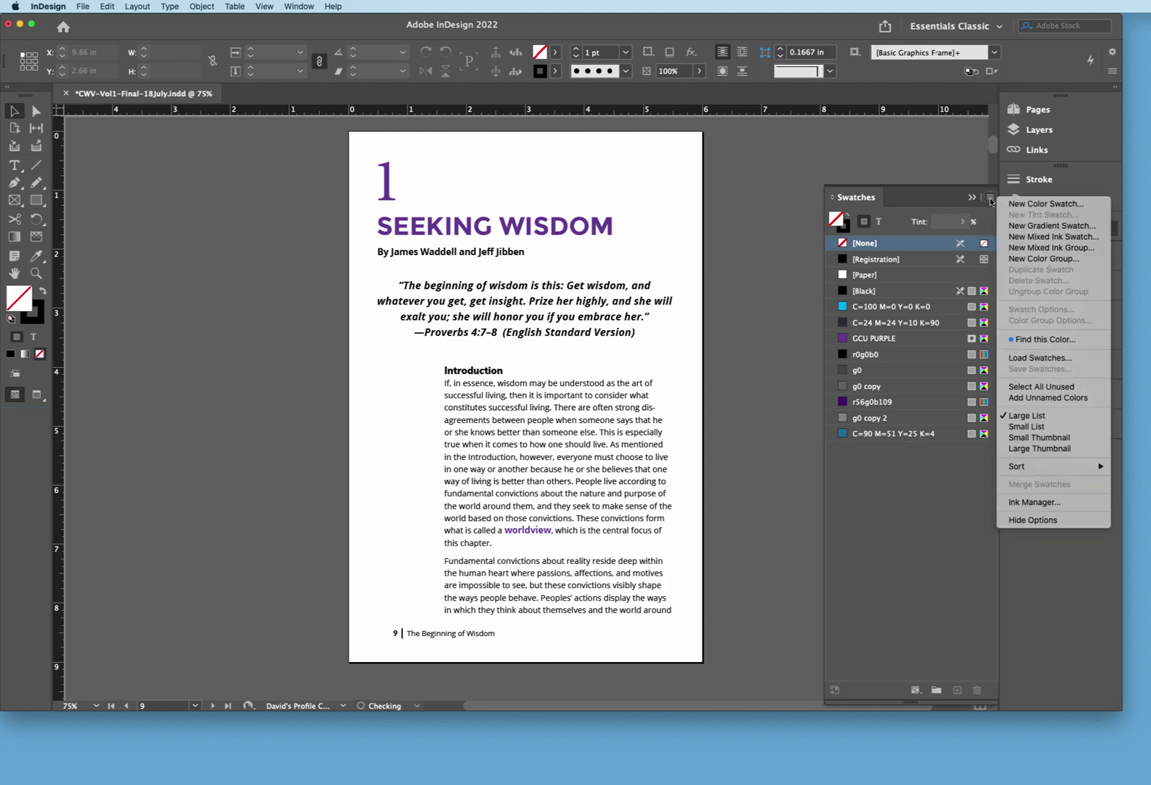
# Step: In Ink Manager, convert all spot inks, including GCU PURPLE, to process
pyautogui.click(1044, 503)
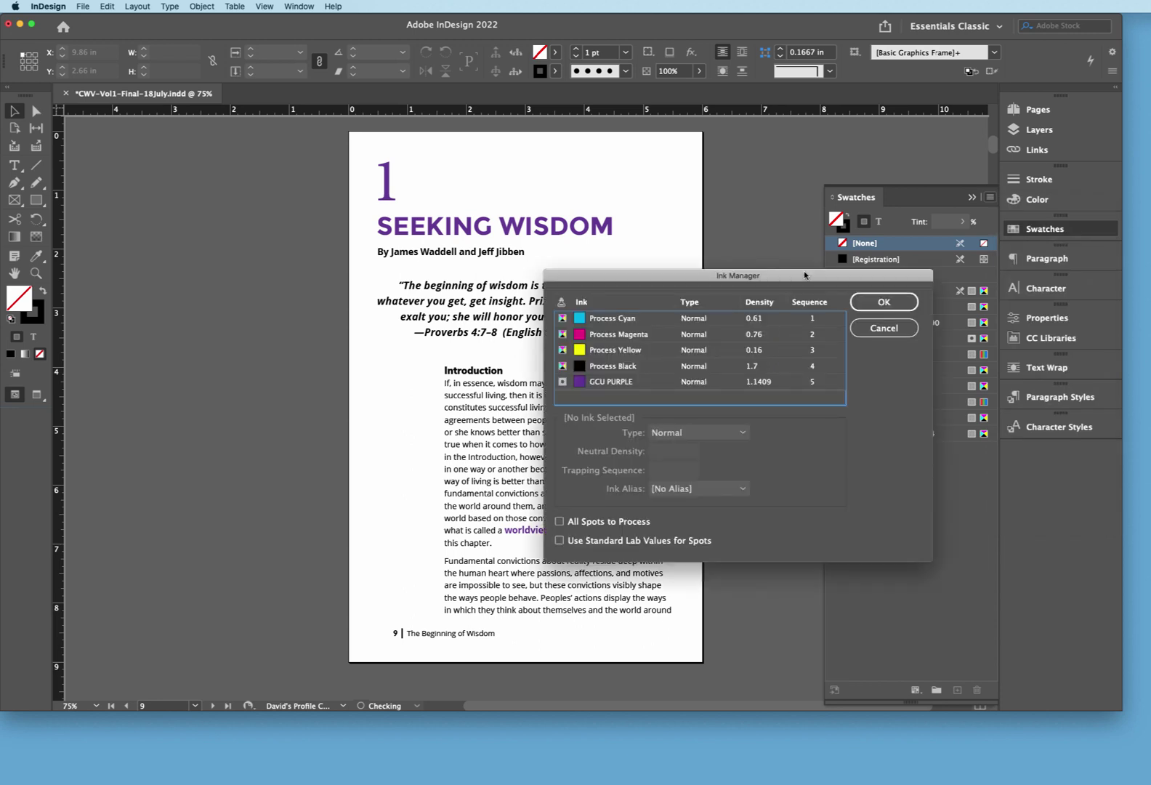
pyautogui.moveTo(807, 274); pyautogui.dragTo(706, 170)
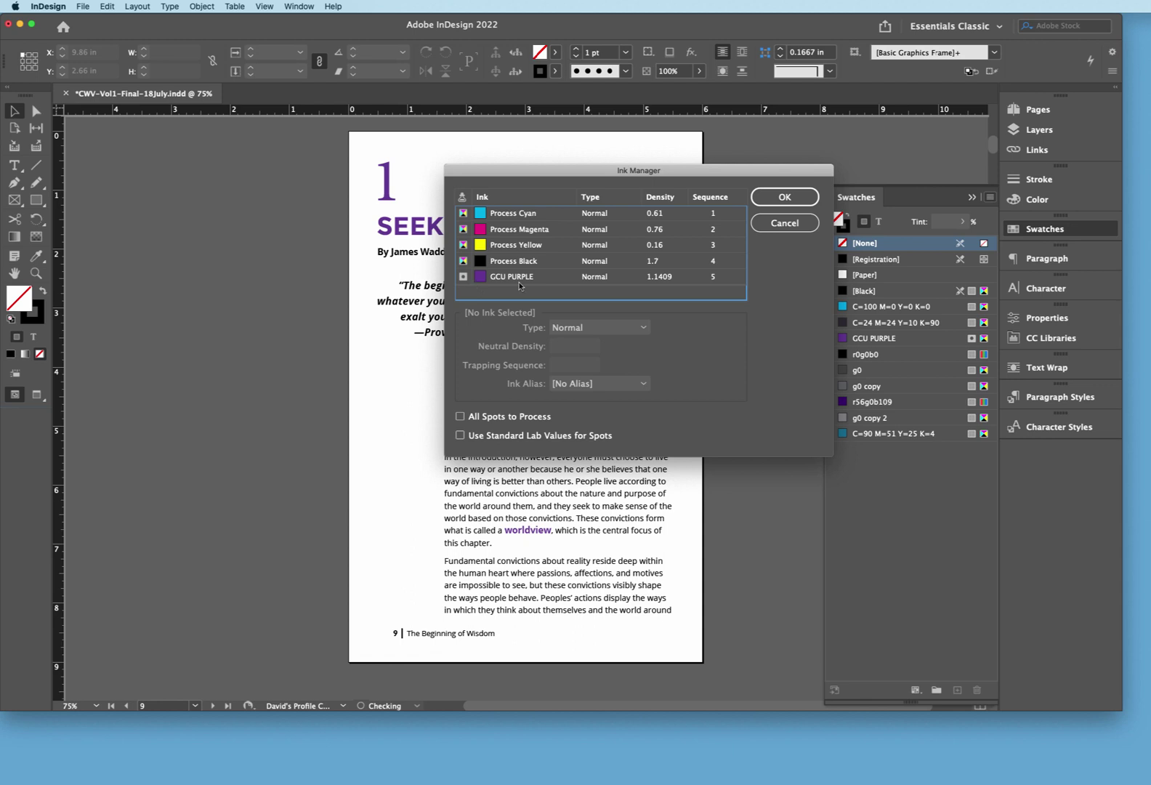
pyautogui.click(463, 276)
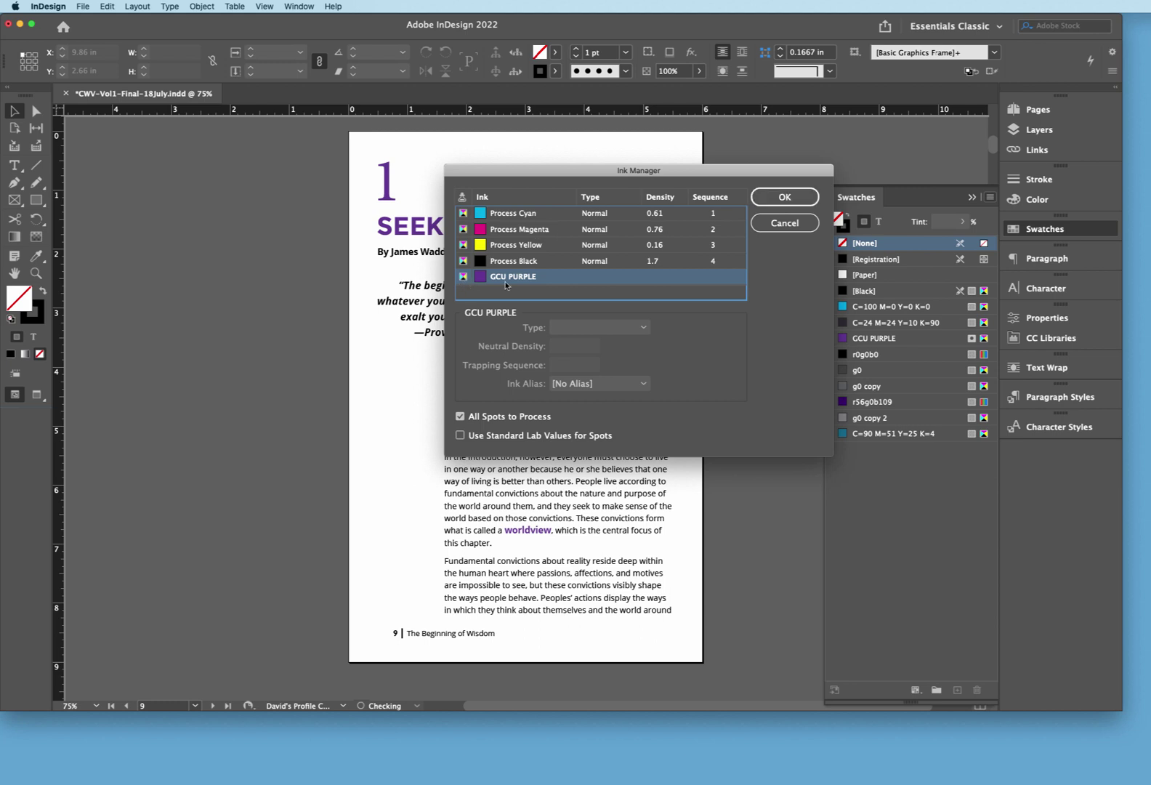
pyautogui.click(778, 198)
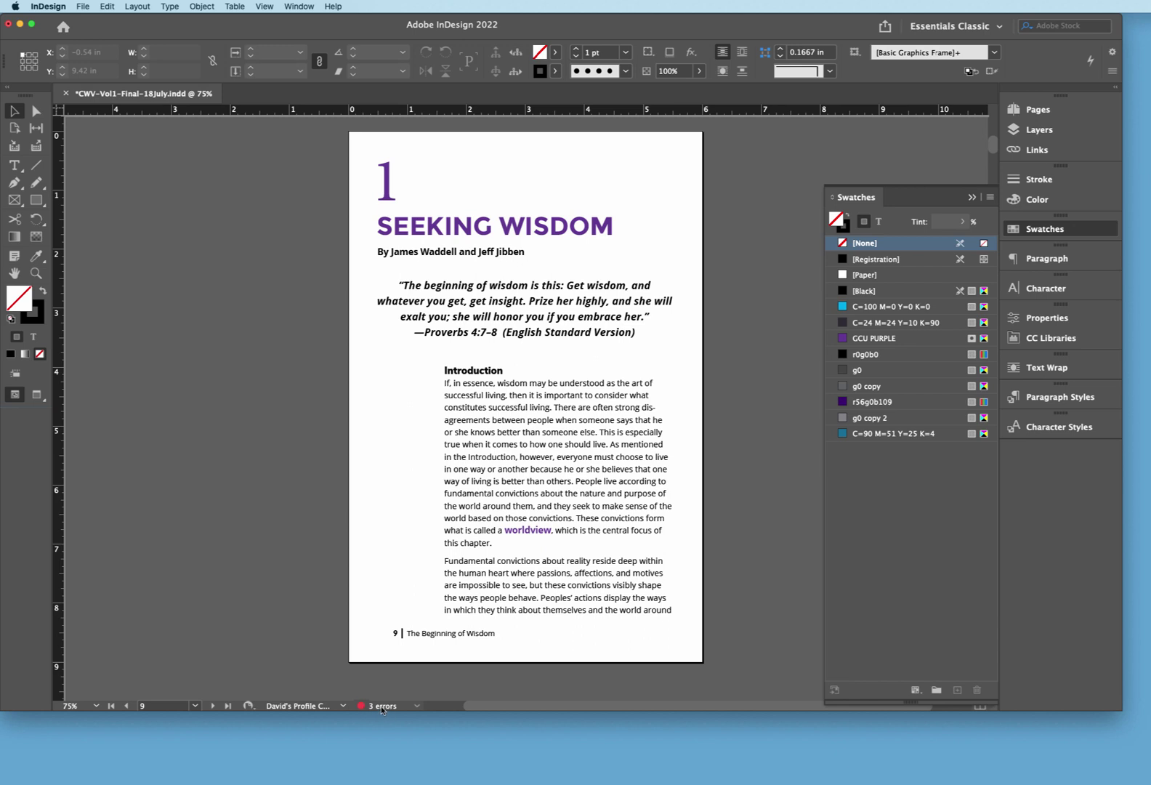
# Step: Open the Preflight report and list the 3 non-proportional scaling errors under IMAGES and OBJECTS
pyautogui.doubleClick(381, 707)
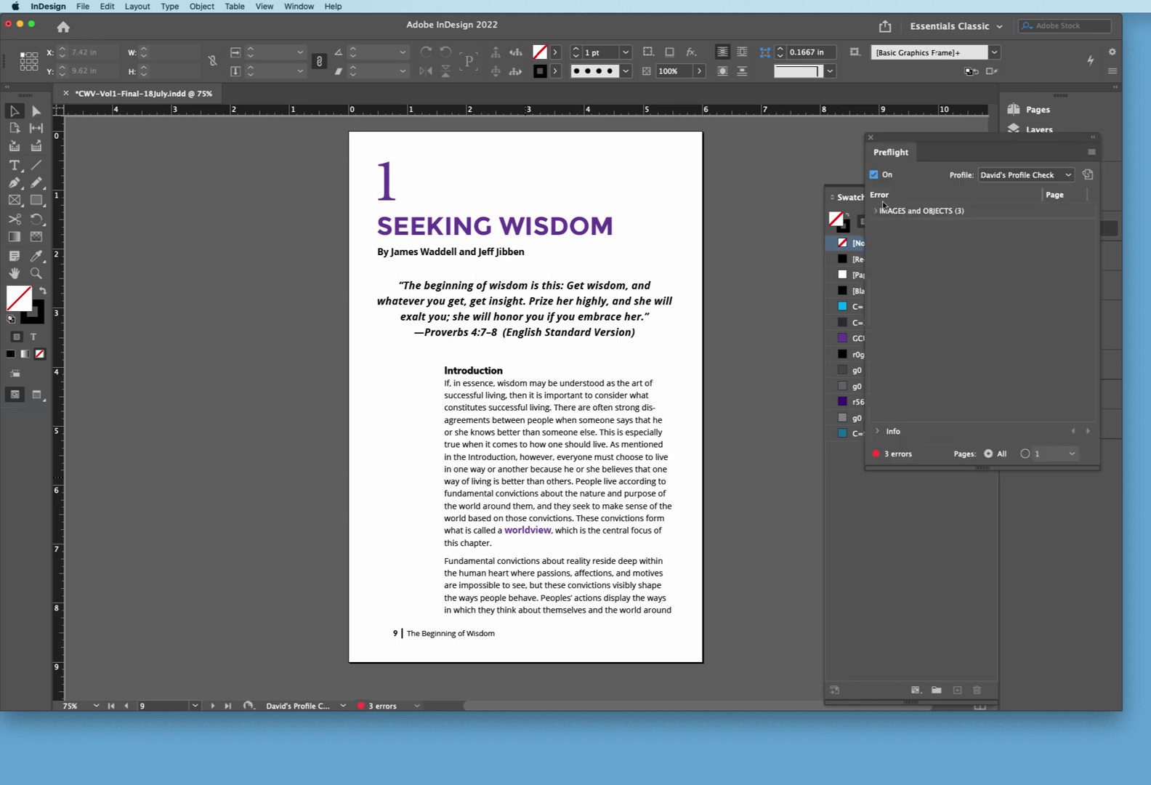
pyautogui.moveTo(919, 143); pyautogui.dragTo(389, 218)
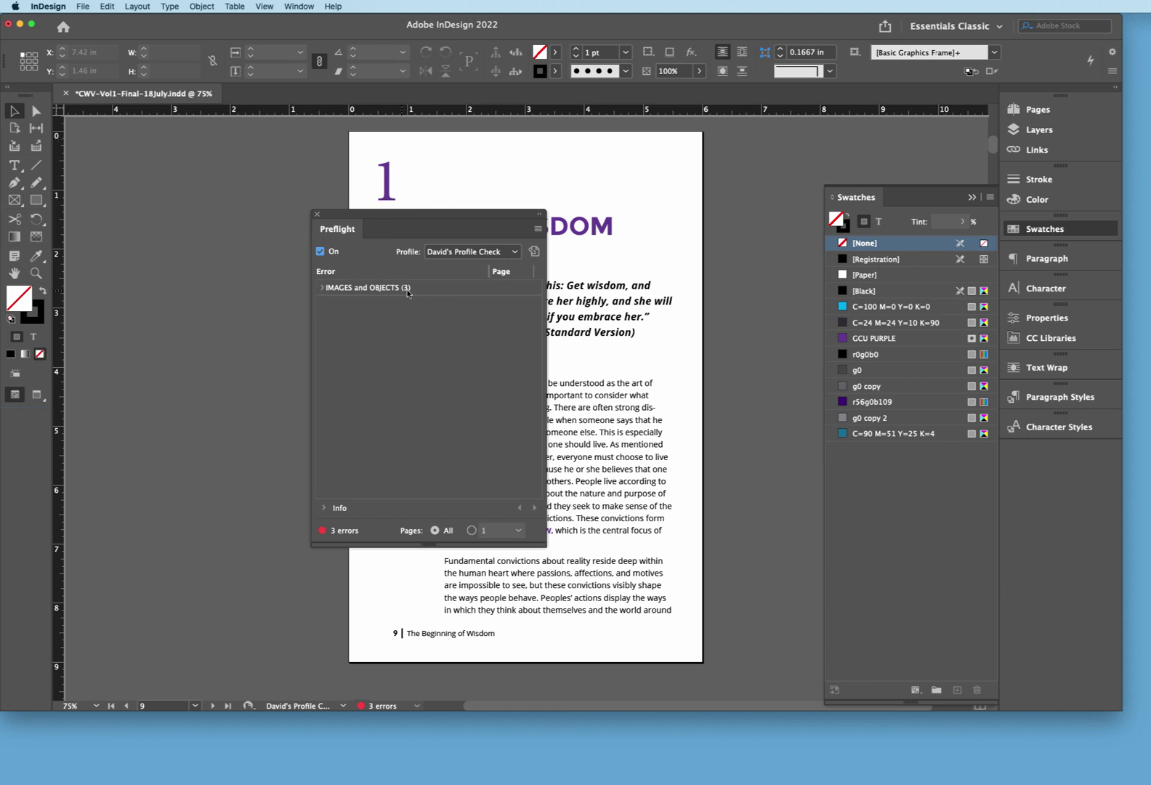
pyautogui.click(322, 289)
pyautogui.click(335, 303)
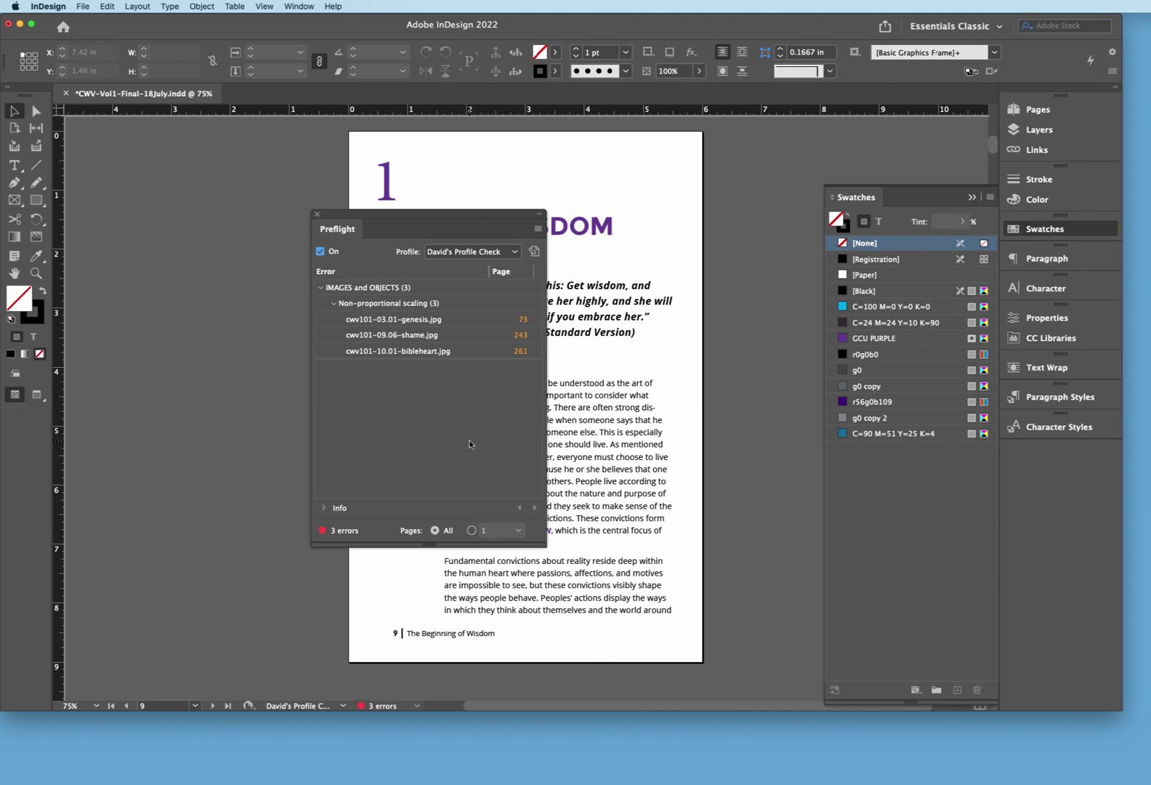
# Step: Go to the genesis image on page 73 and fit its content proportionally
pyautogui.click(524, 324)
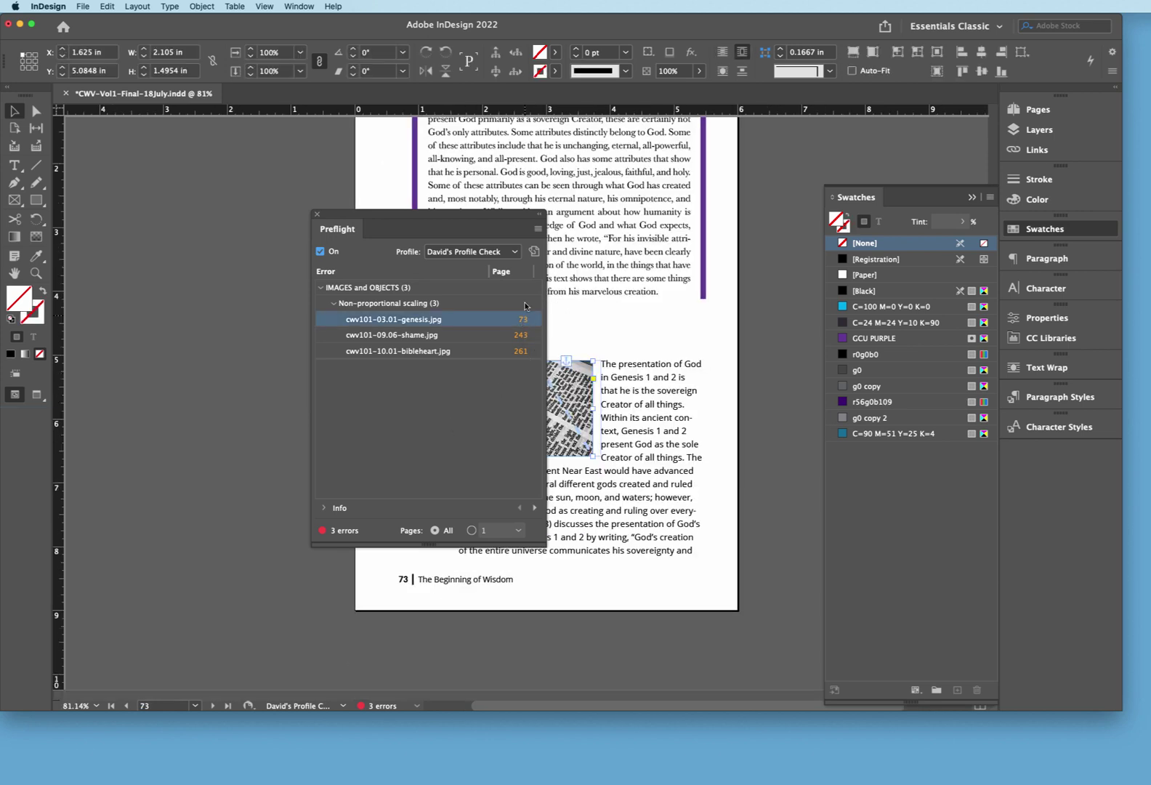
pyautogui.moveTo(508, 220); pyautogui.dragTo(272, 235)
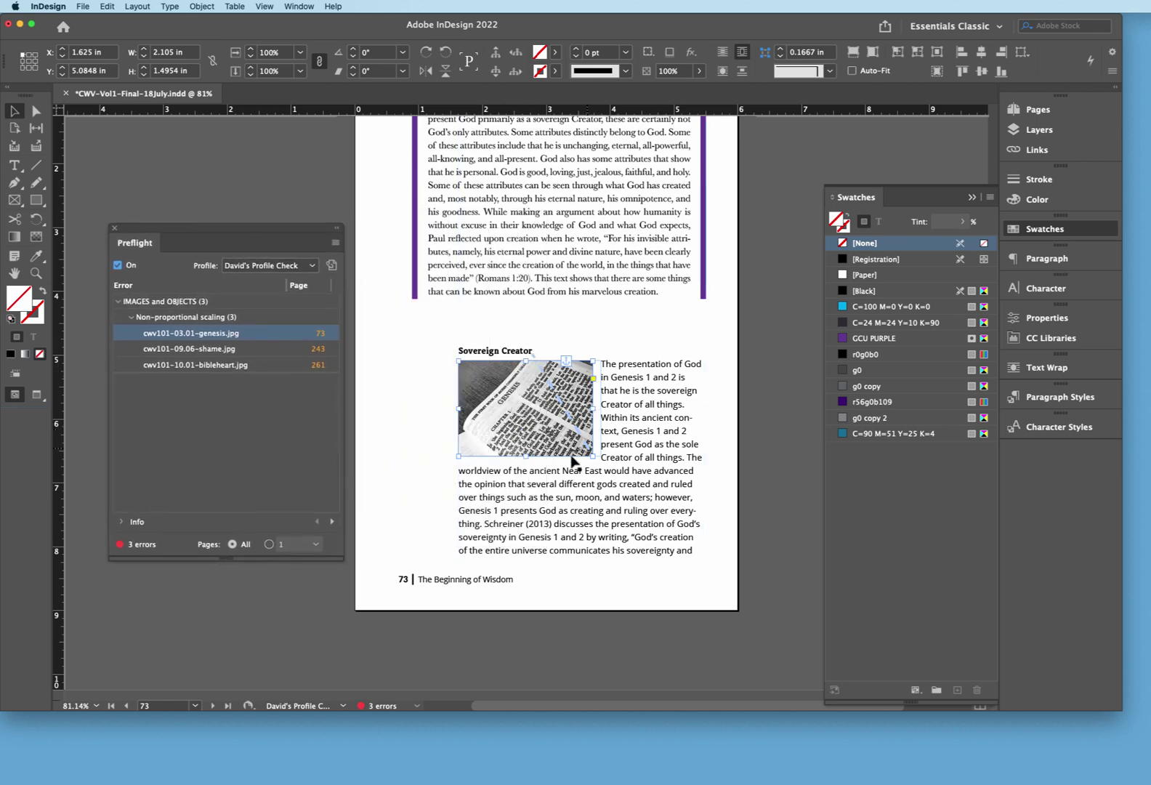
pyautogui.rightClick(493, 412)
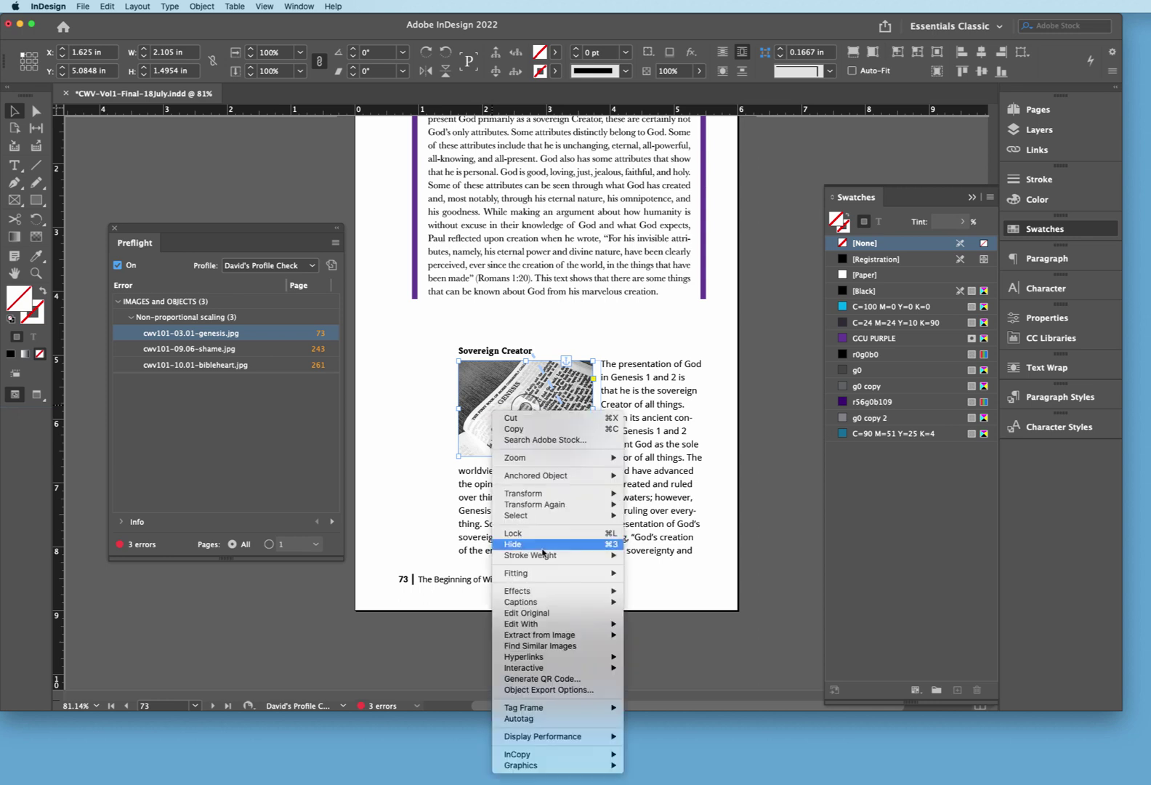
pyautogui.moveTo(542, 574)
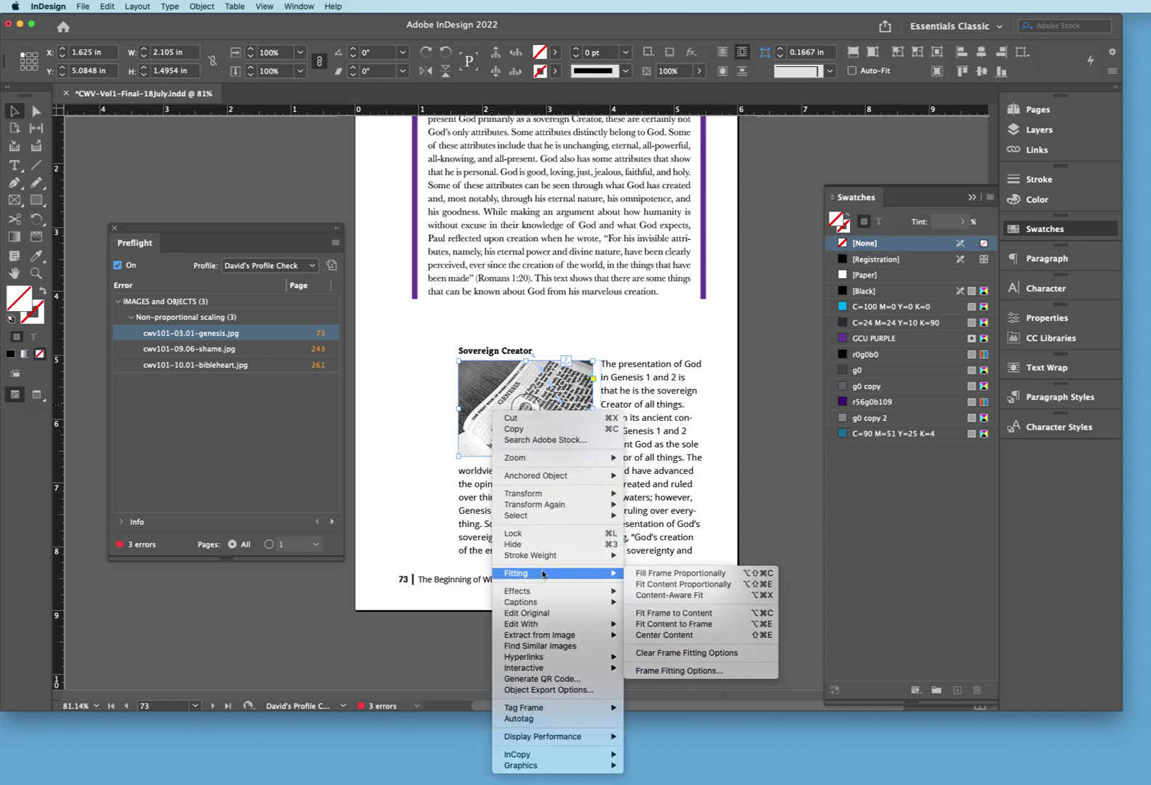
pyautogui.click(657, 586)
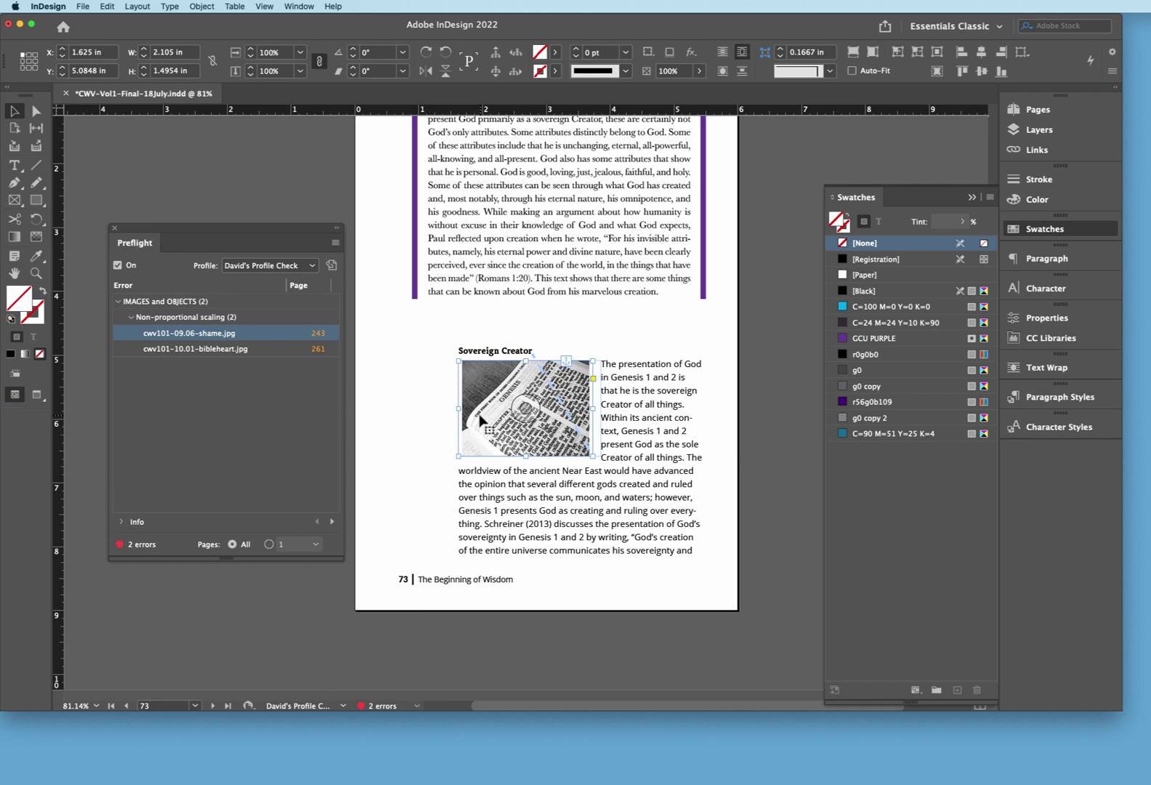
# Step: Nudge the genesis image frame left twice and down once
pyautogui.press('Left')
pyautogui.press('Left')
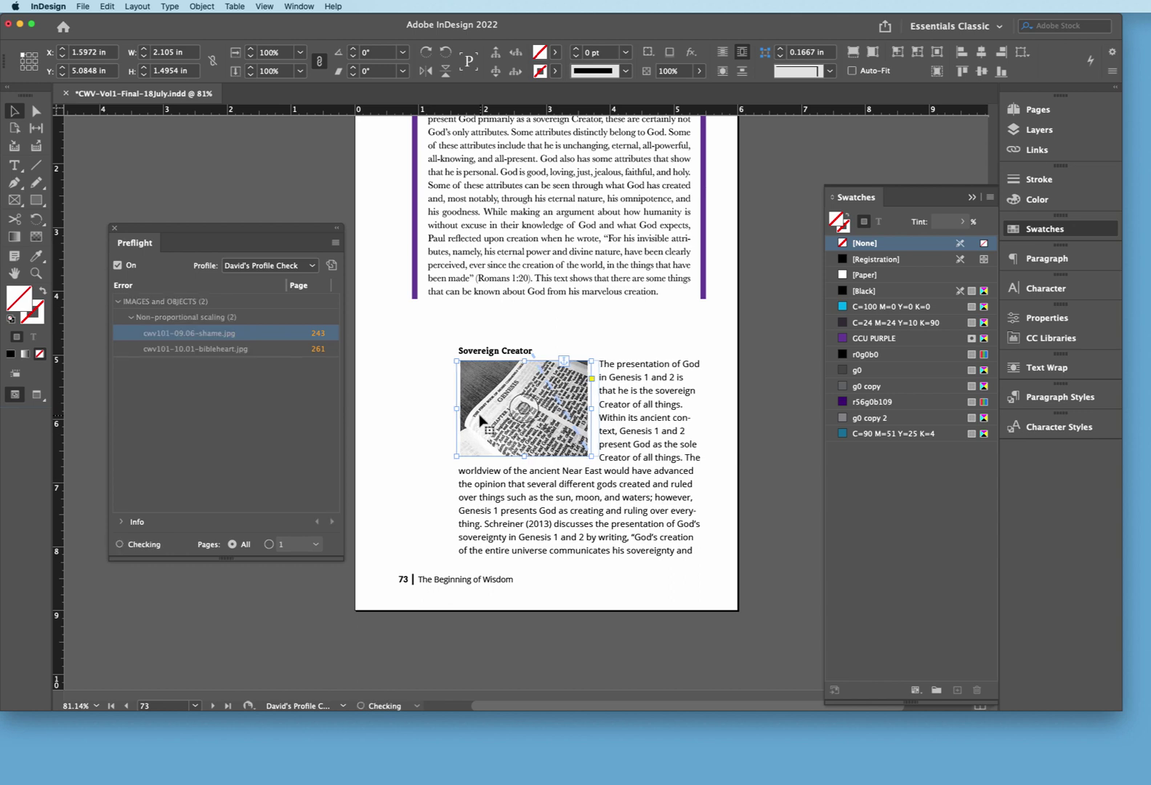
pyautogui.press('Left')
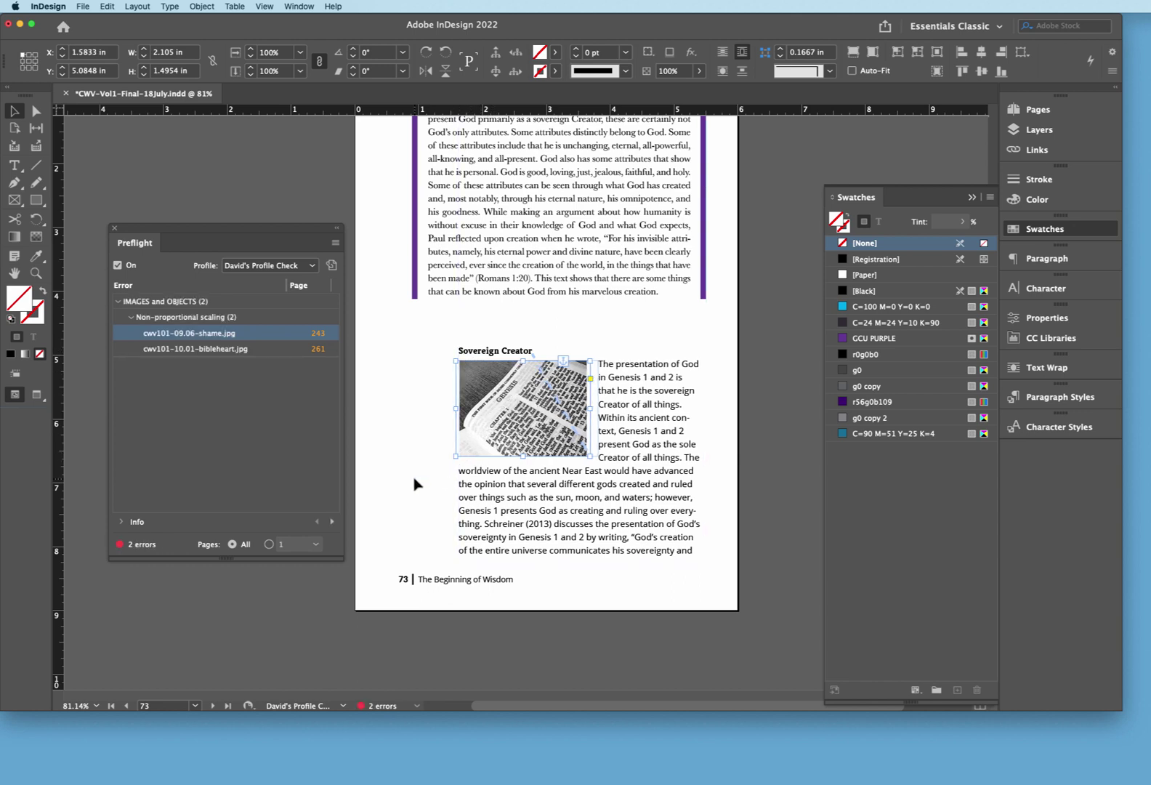
pyautogui.press('Down')
pyautogui.press('Down')
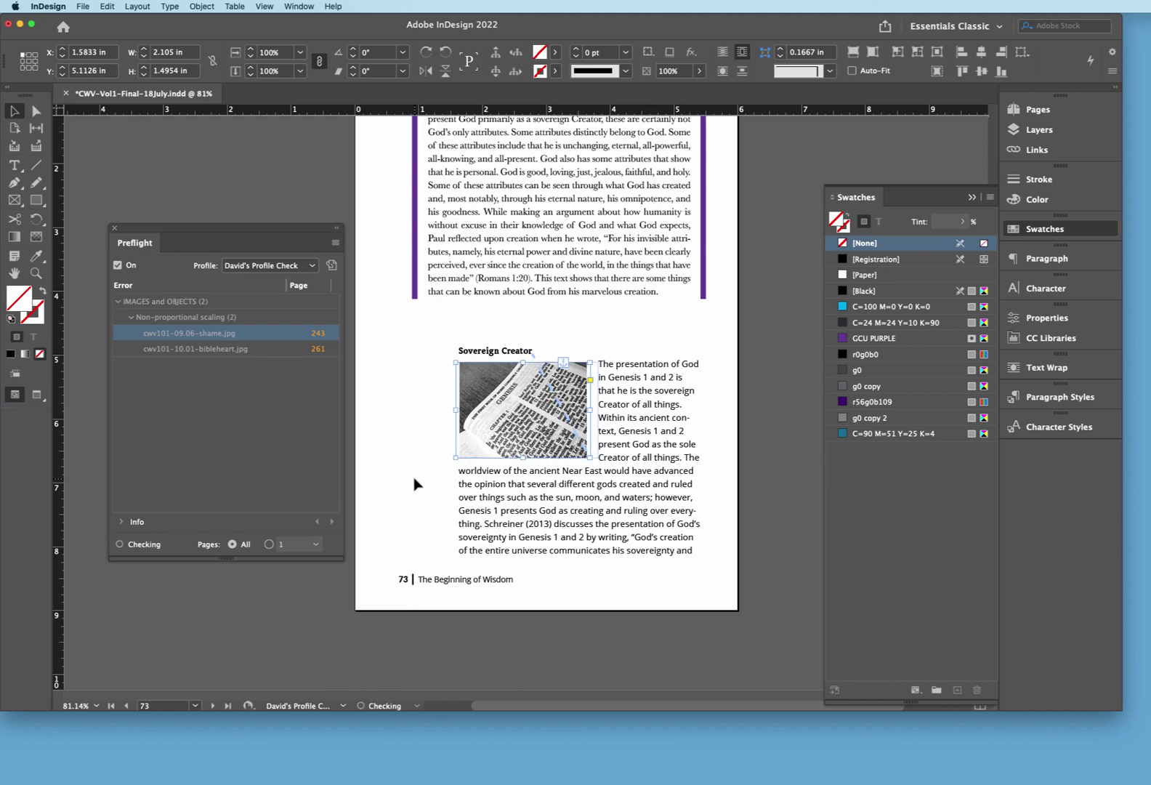
# Step: Go to the shame image on page 243 and fit its content proportionally
pyautogui.click(317, 333)
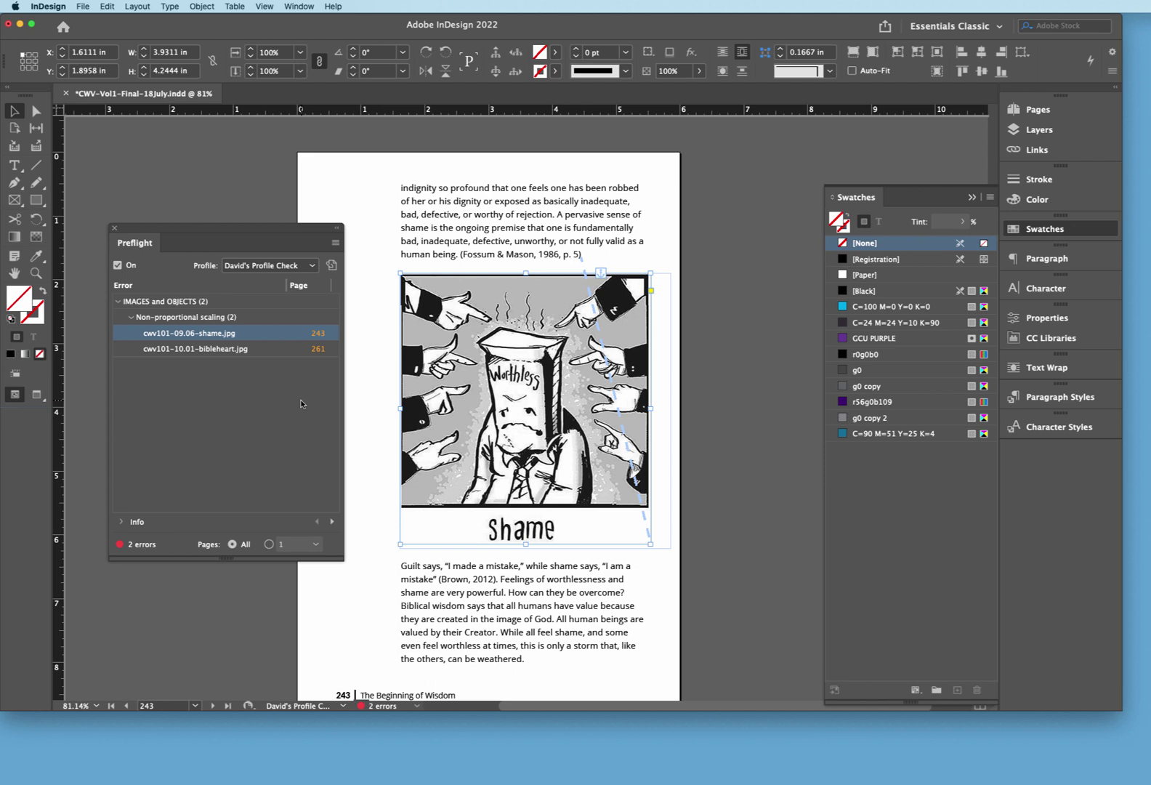
pyautogui.rightClick(467, 409)
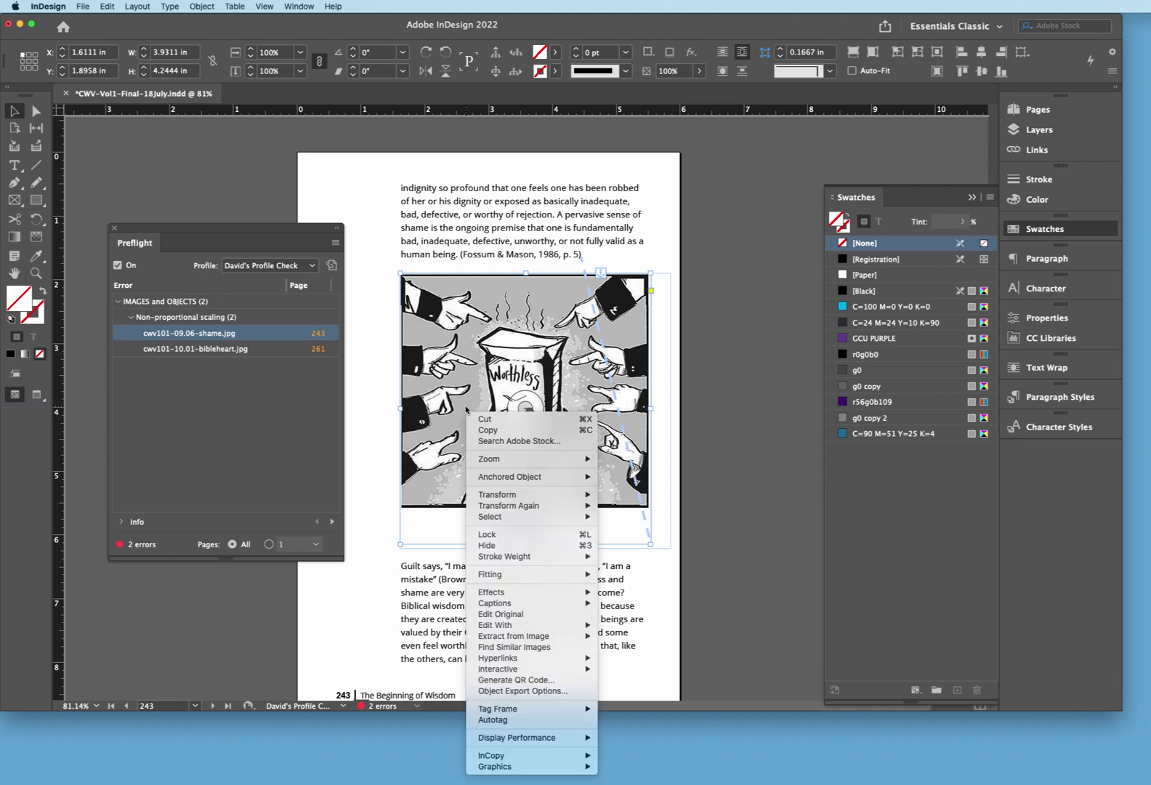
pyautogui.moveTo(506, 574)
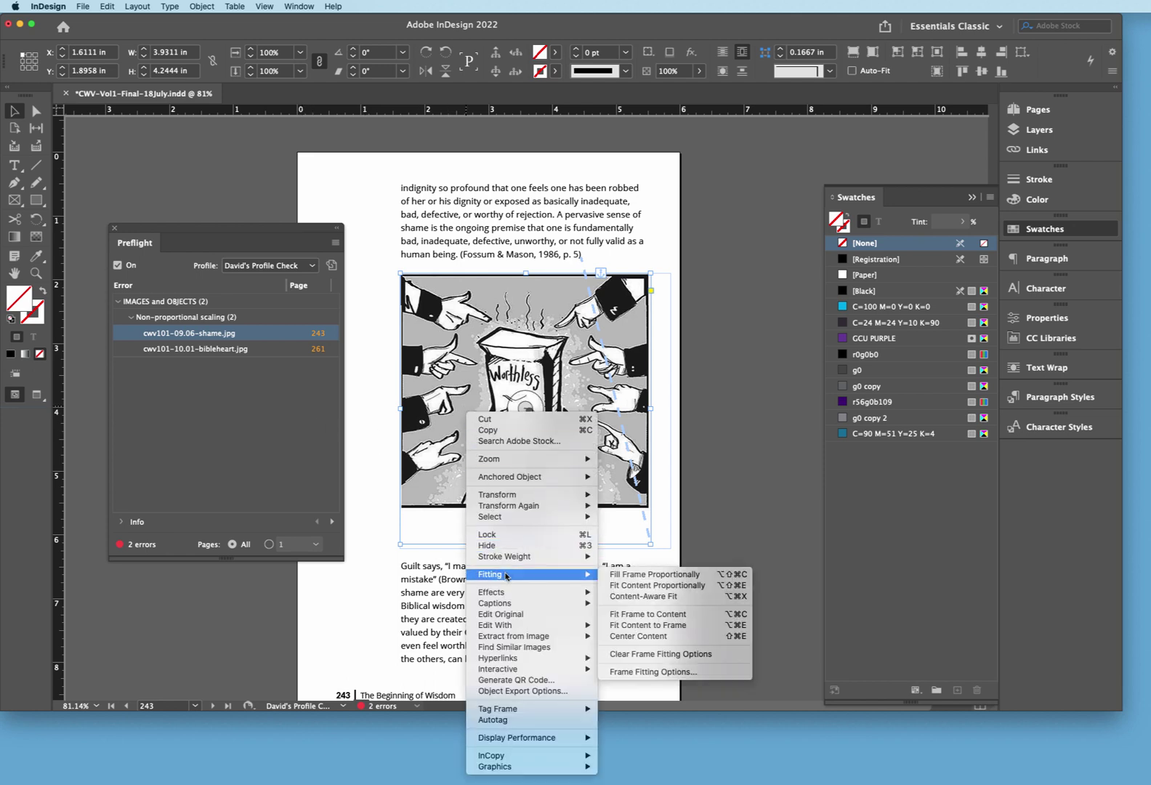
pyautogui.click(656, 586)
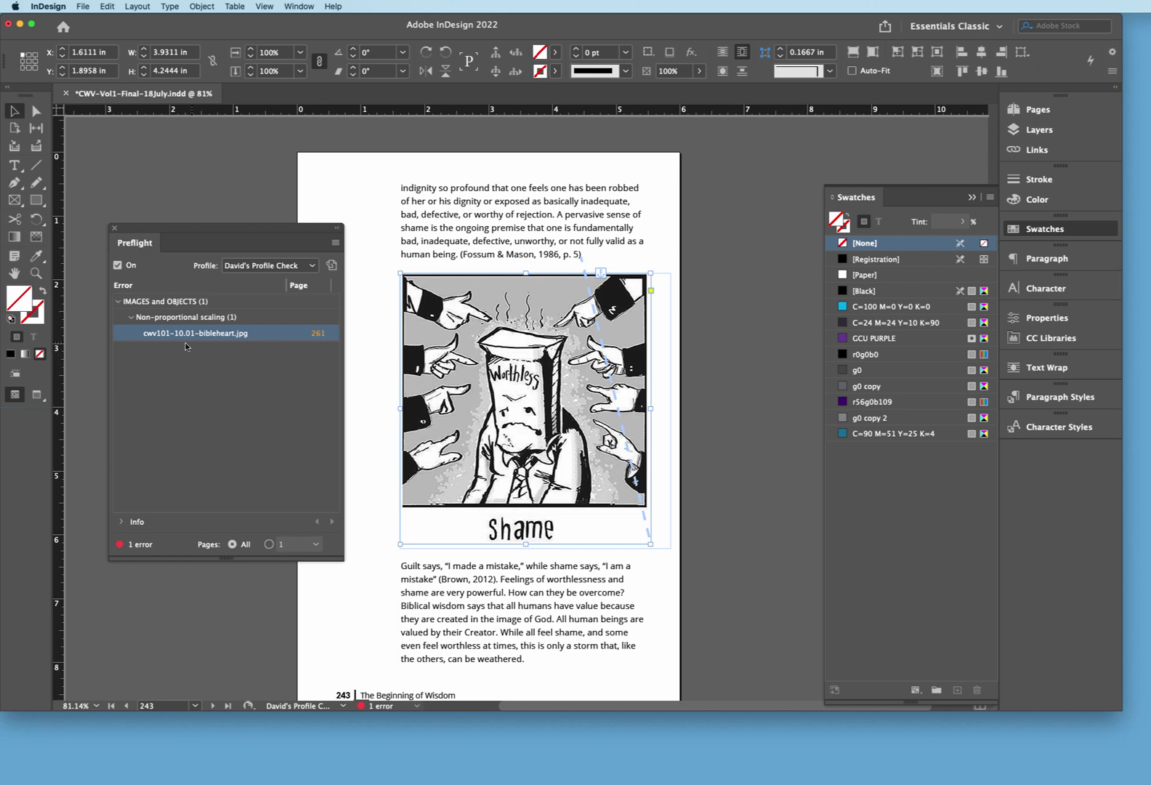
# Step: Apply Fit Content Proportionally to the bibleheart image on page 261, then deselect it
pyautogui.click(319, 333)
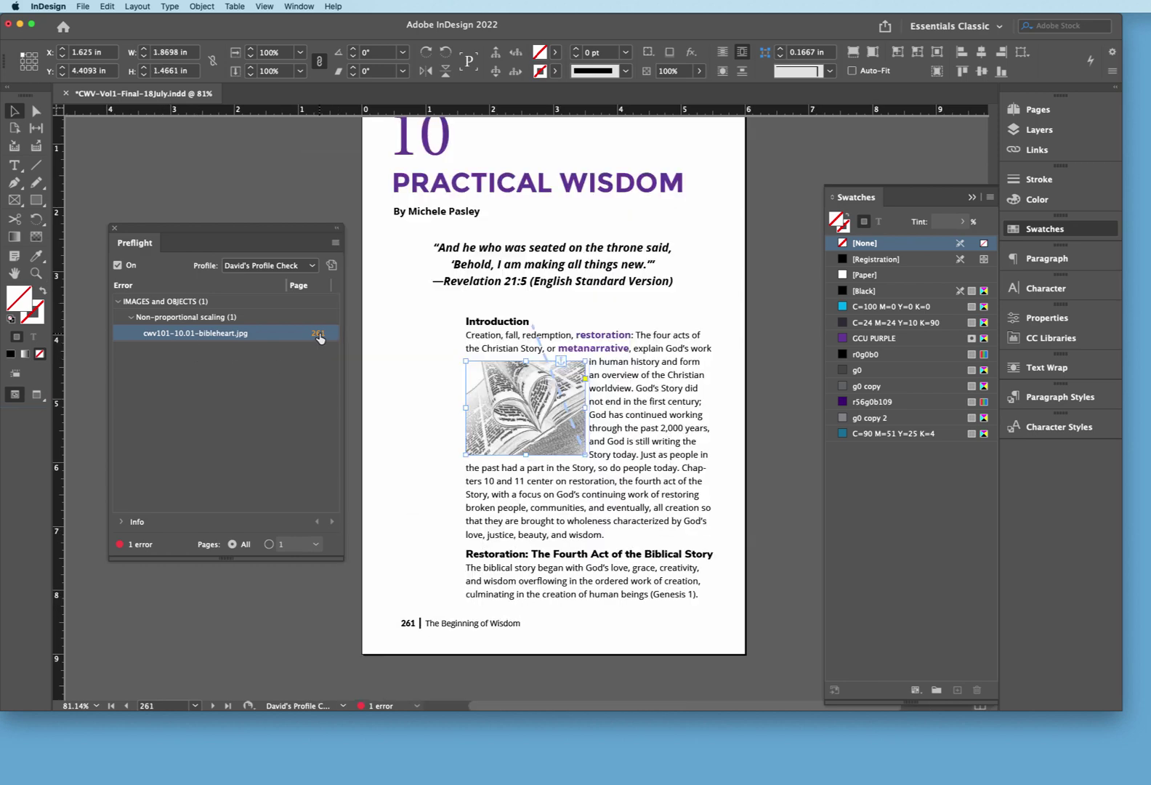
pyautogui.rightClick(485, 405)
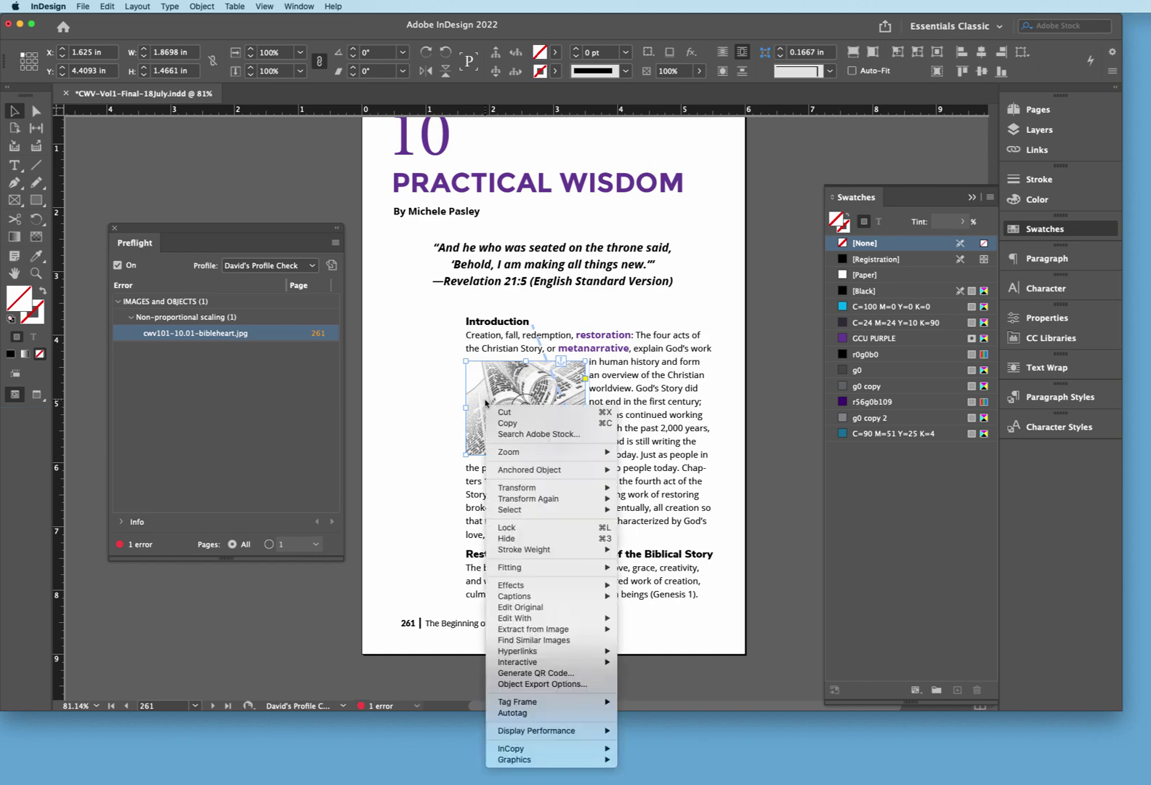
pyautogui.moveTo(581, 568)
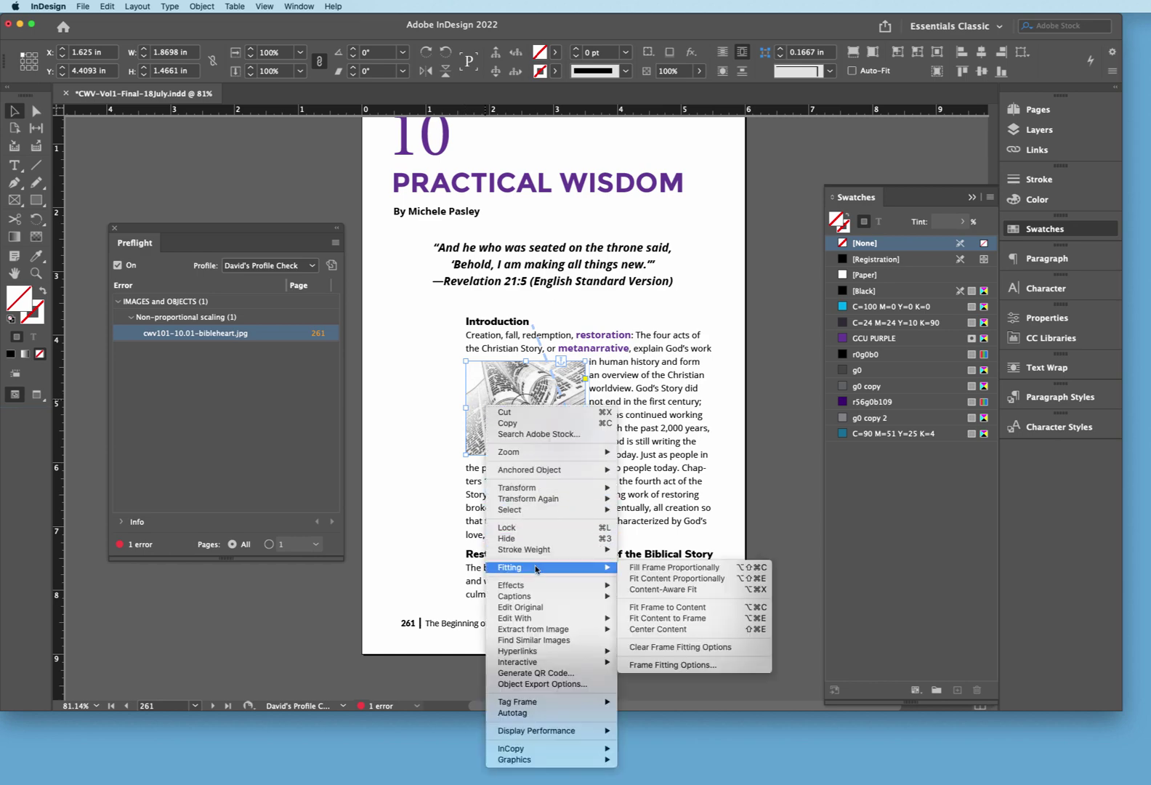
pyautogui.click(630, 579)
pyautogui.click(425, 457)
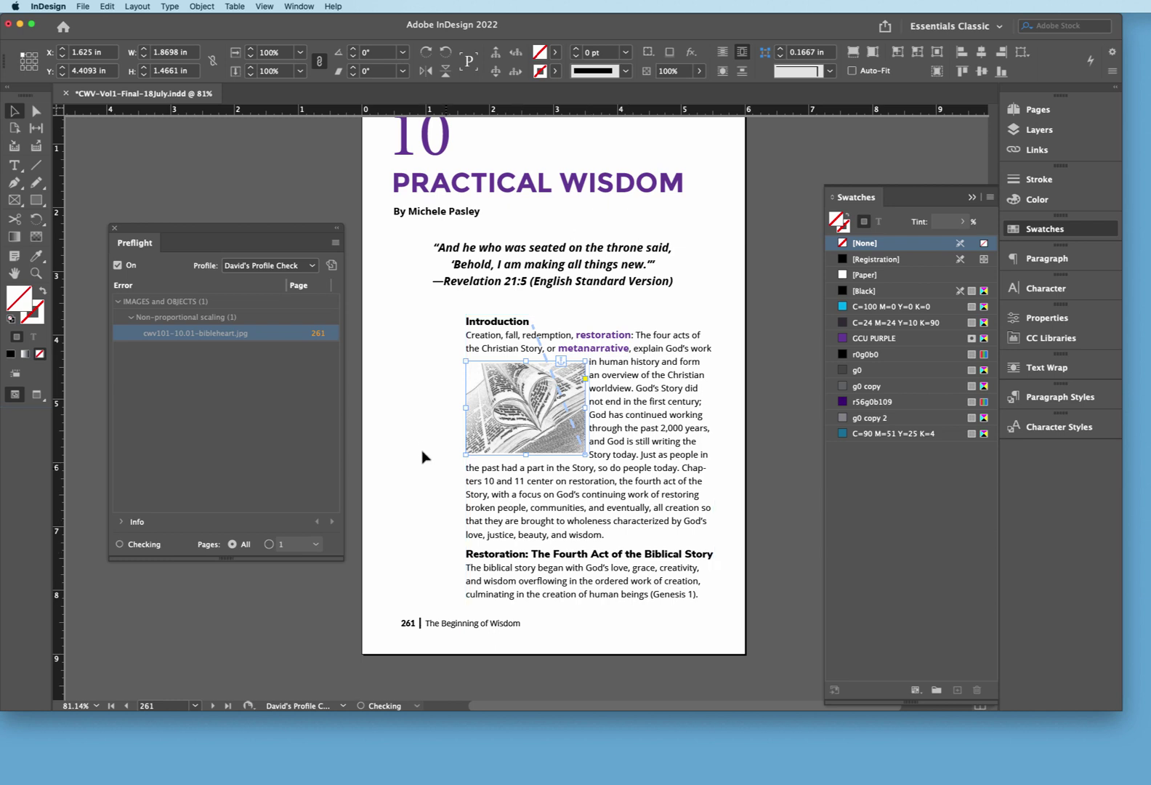